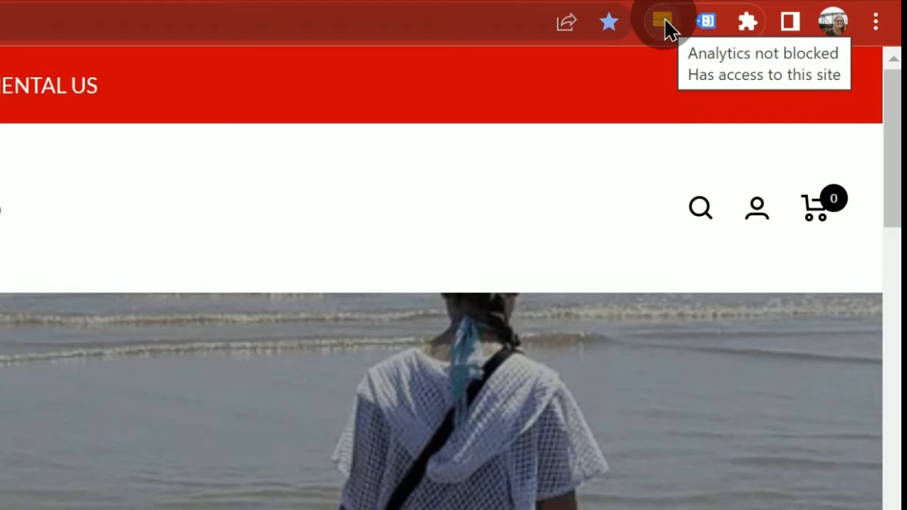
# Check the analytics blocker extension's setting for the store website and reload carryclips.com.
pyautogui.click(663, 25)
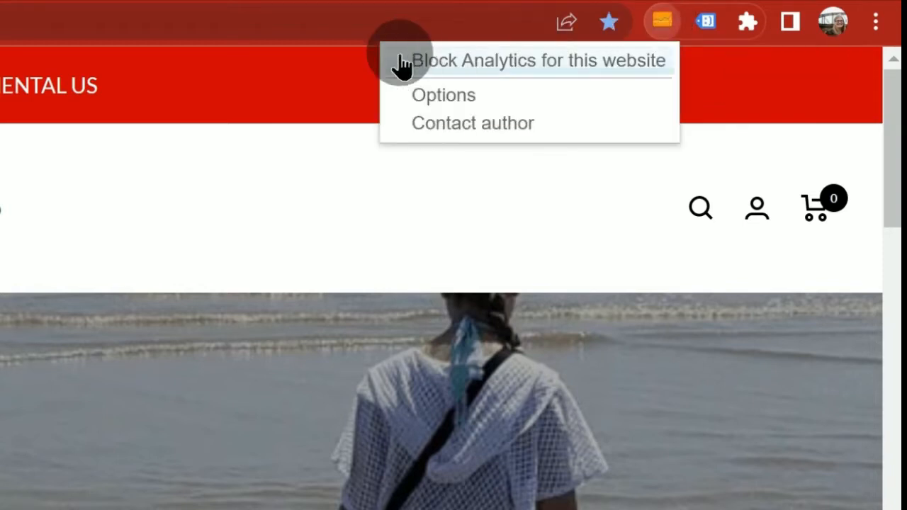
pyautogui.click(733, 99)
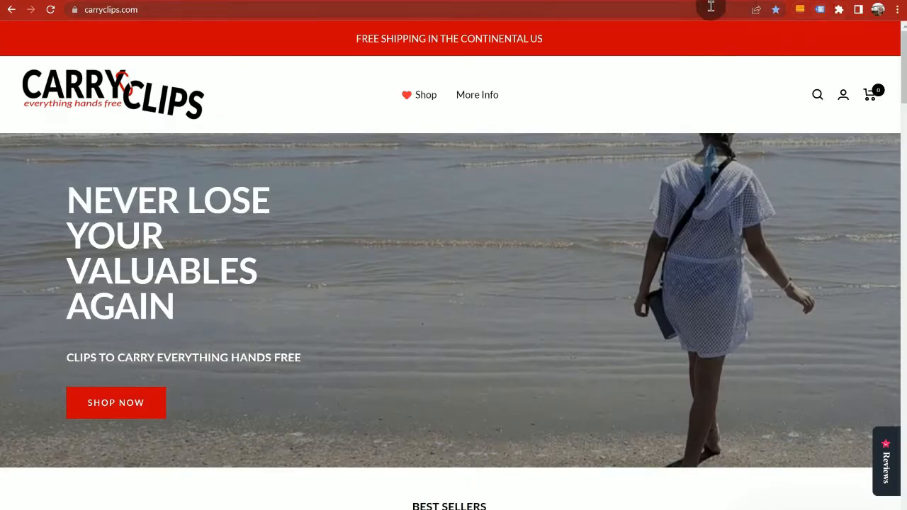
pyautogui.click(710, 6)
pyautogui.press('Return')
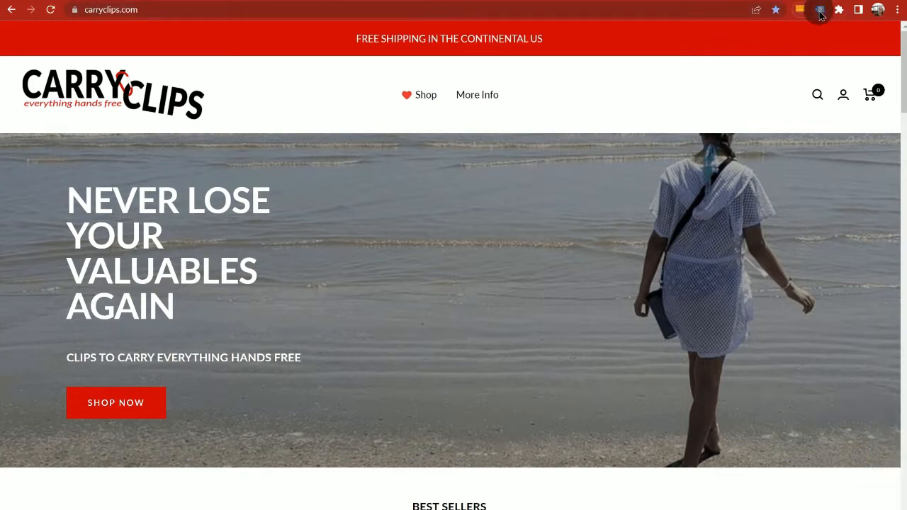
# Enable Tag Assistant Legacy on carryclips.com and open the tag analysis for the reloaded page.
pyautogui.click(819, 9)
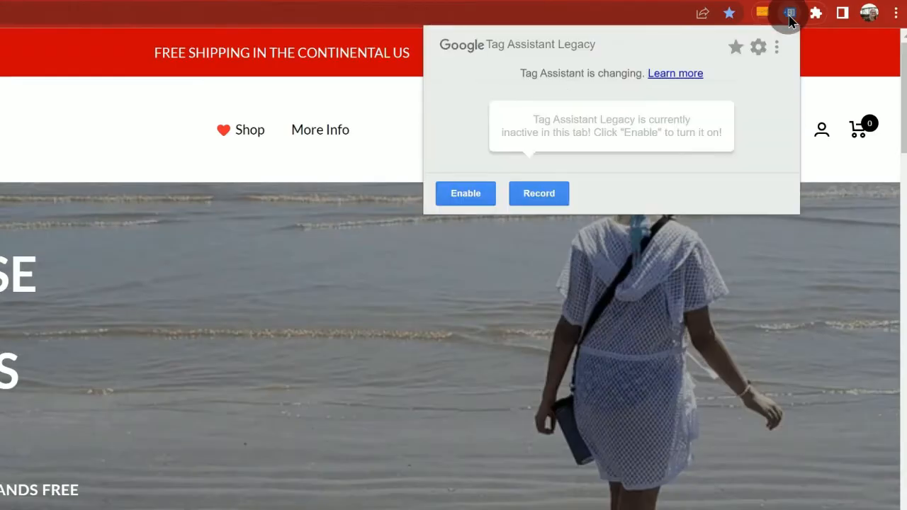
pyautogui.click(465, 193)
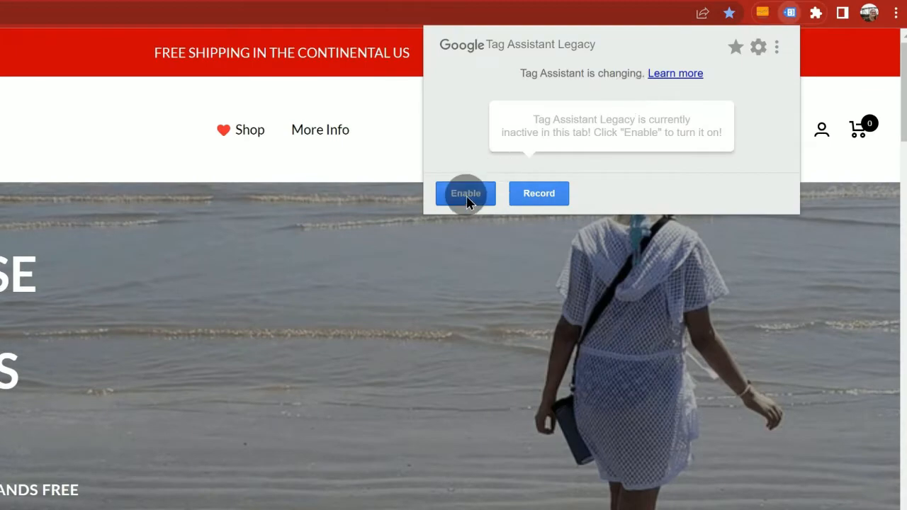
pyautogui.click(306, 12)
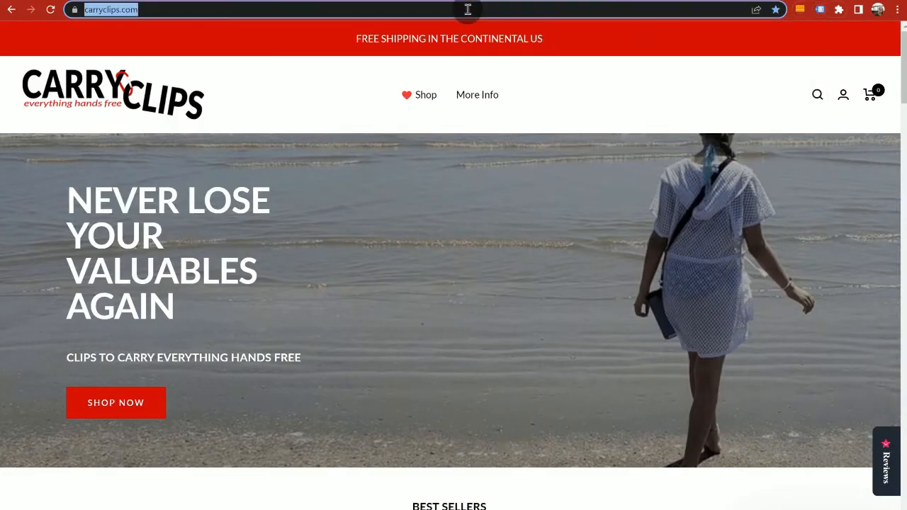
pyautogui.press('Return')
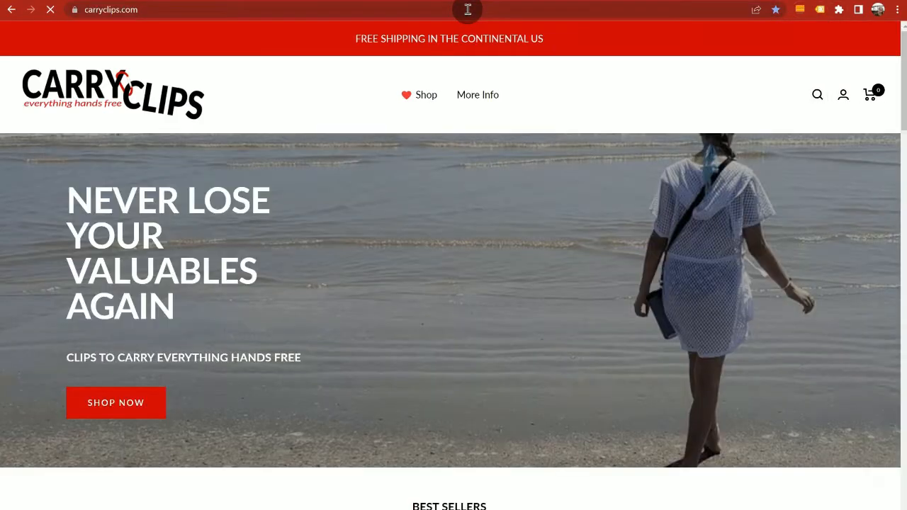
pyautogui.click(820, 13)
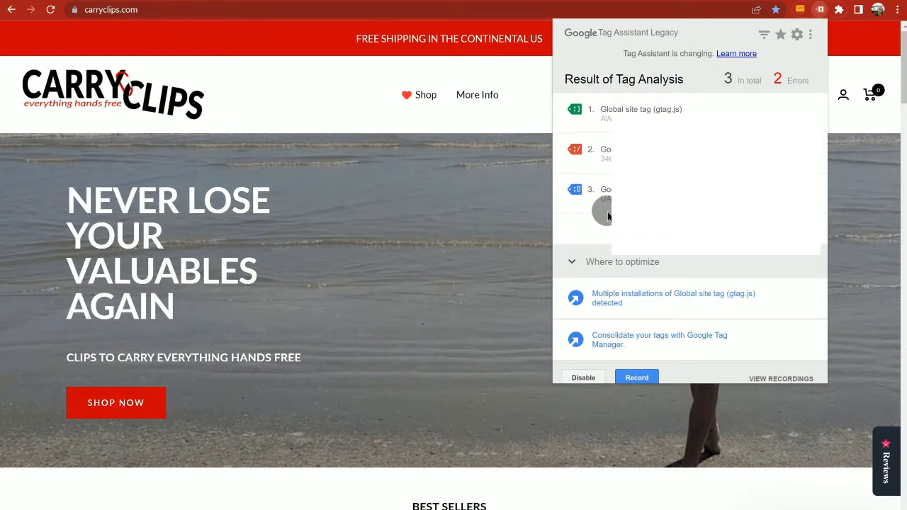
# Switch to Google Analytics and look up the tracking ID of the My Scheduled Biz property in the account list.
pyautogui.click(226, 2)
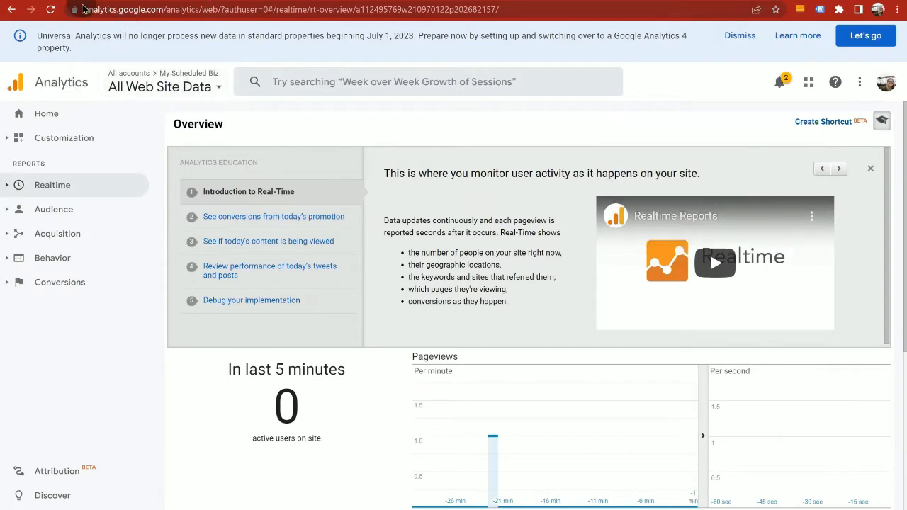
pyautogui.click(172, 86)
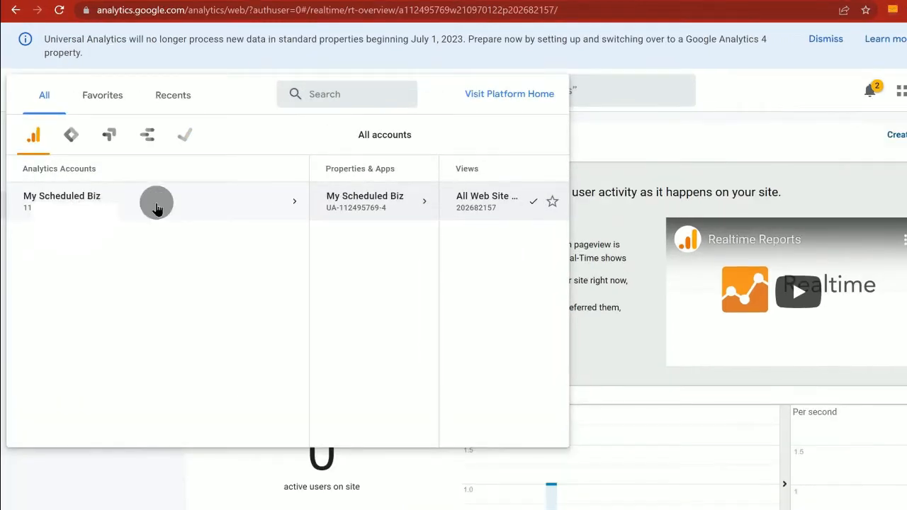
pyautogui.click(157, 206)
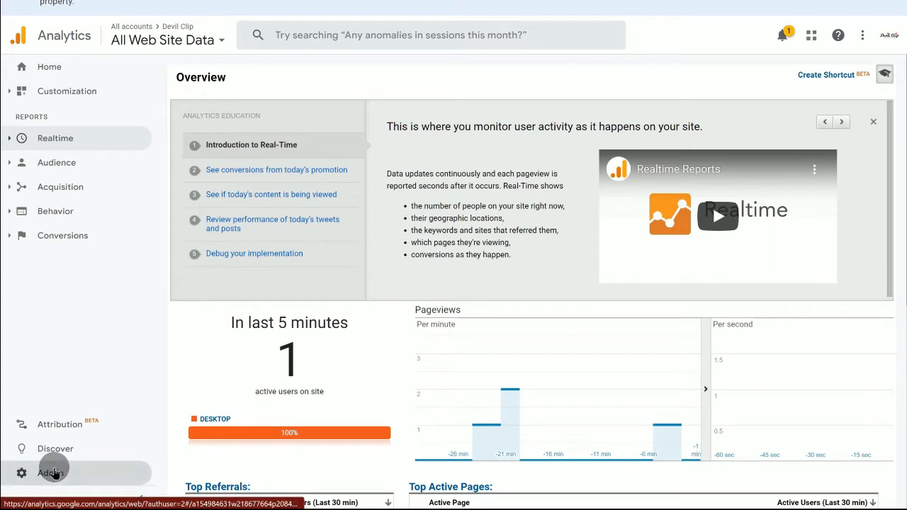
# Open the GA4 Setup Assistant in the Devil Clip account's admin settings and start creating a new Google Analytics 4 property.
pyautogui.click(51, 472)
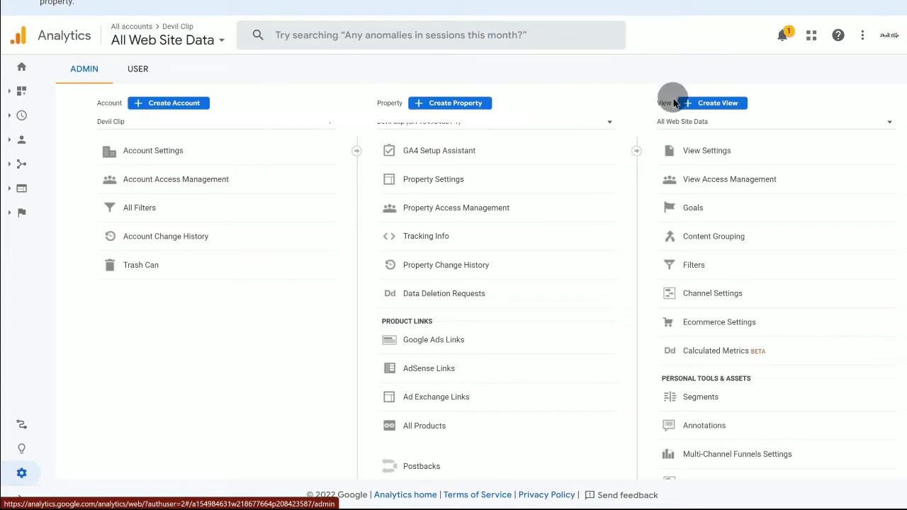
pyautogui.click(475, 156)
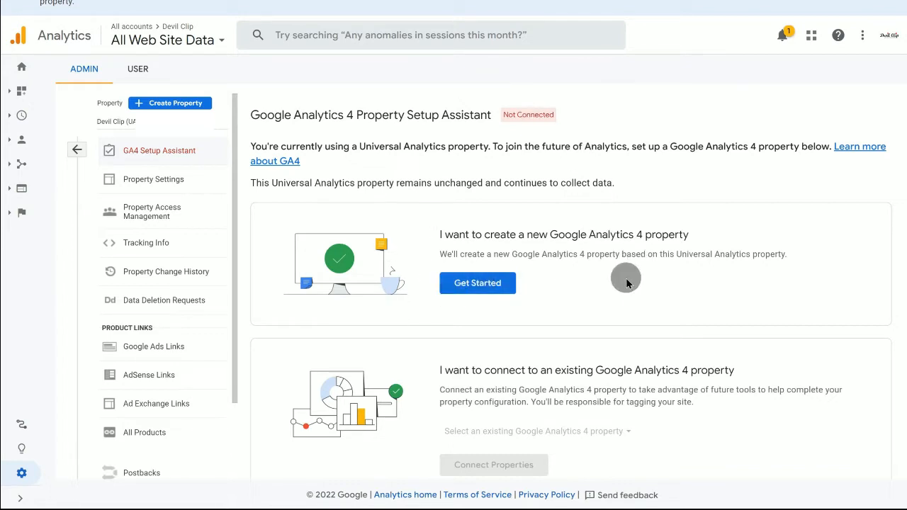
pyautogui.click(478, 291)
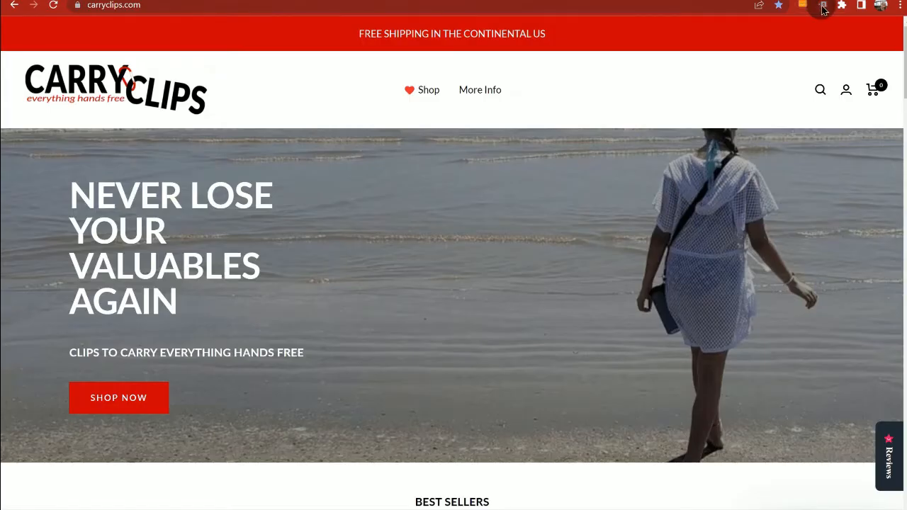
# Switch to the carryclips.com page and review its installed Google tags in Tag Assistant Legacy.
pyautogui.click(822, 6)
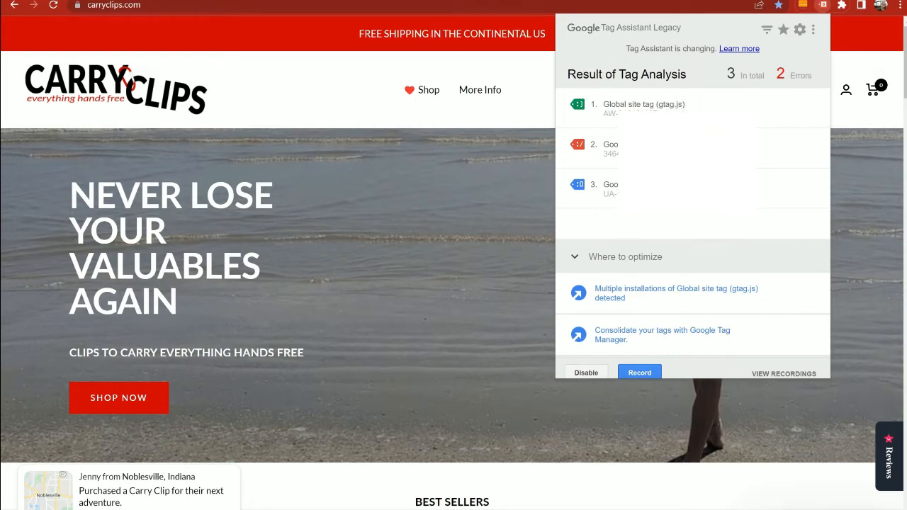
pyautogui.click(347, 0)
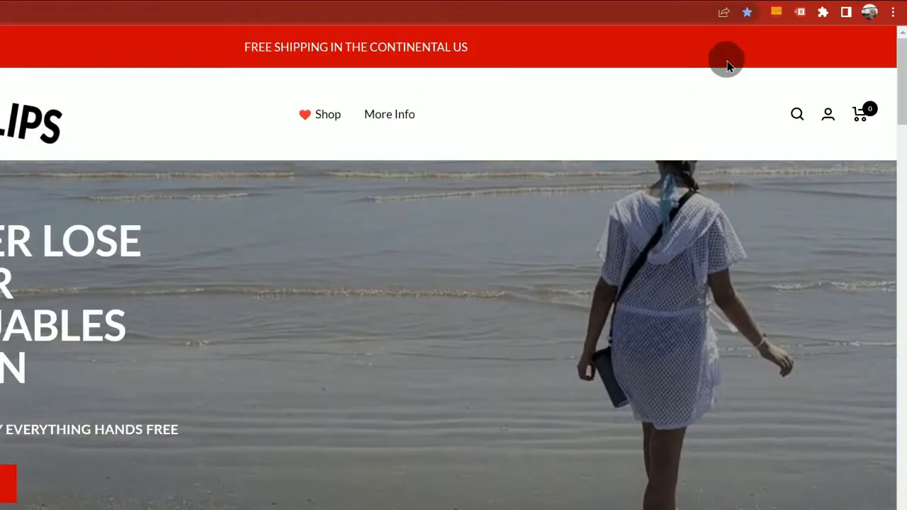
pyautogui.click(800, 14)
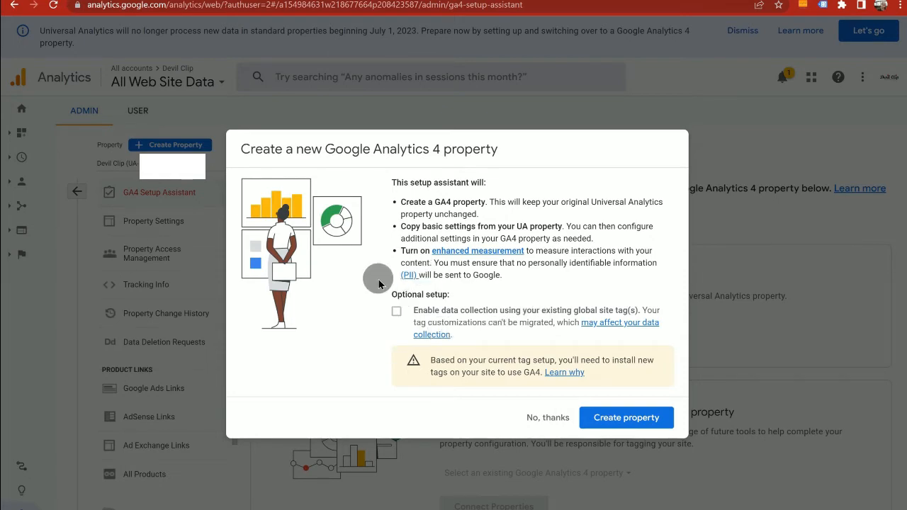
# Create the new GA4 property without enabling data collection through existing global site tags, and open it from the setup assistant.
pyautogui.click(622, 419)
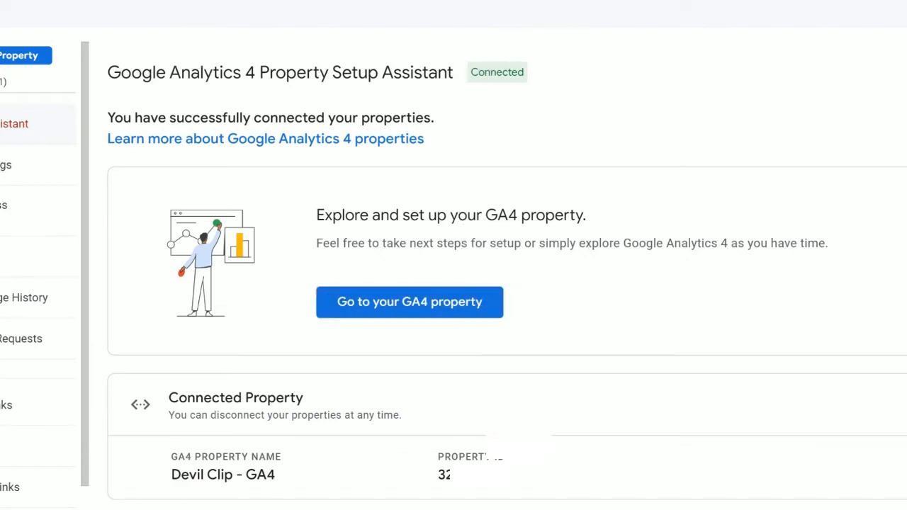
pyautogui.click(163, 75)
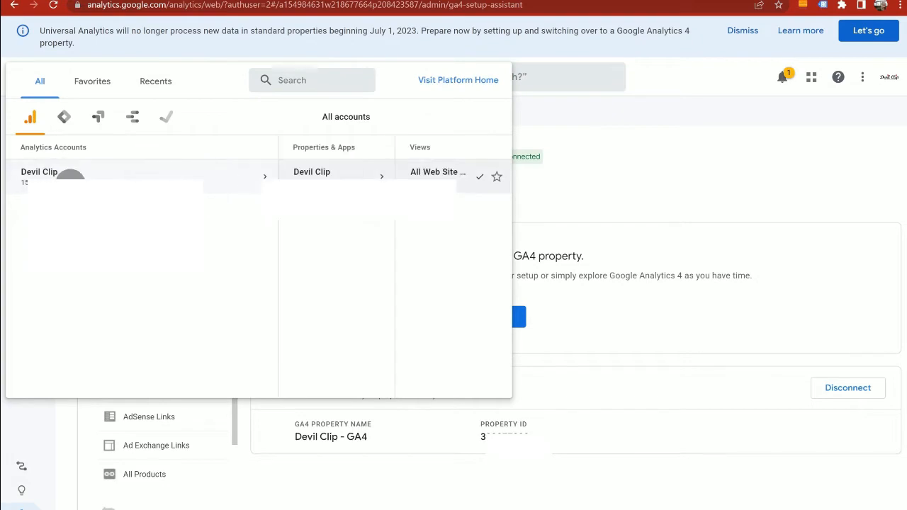
pyautogui.click(614, 155)
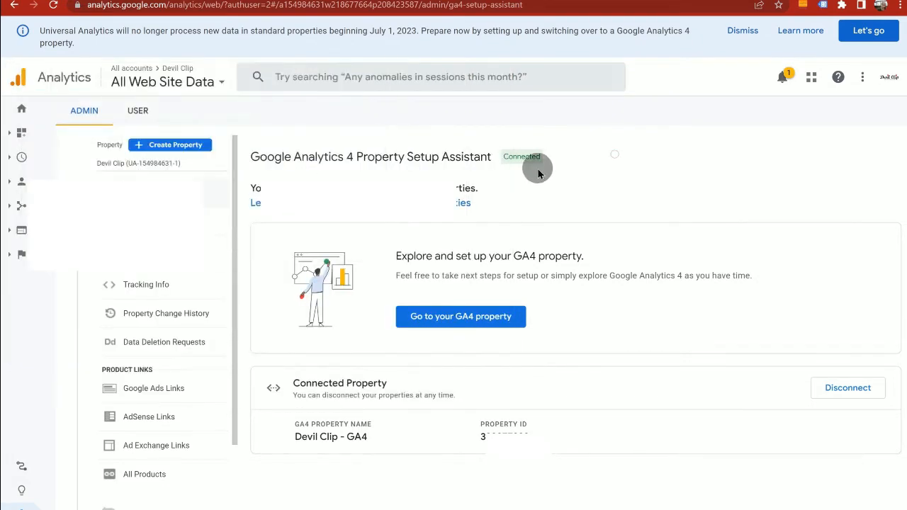
pyautogui.click(457, 317)
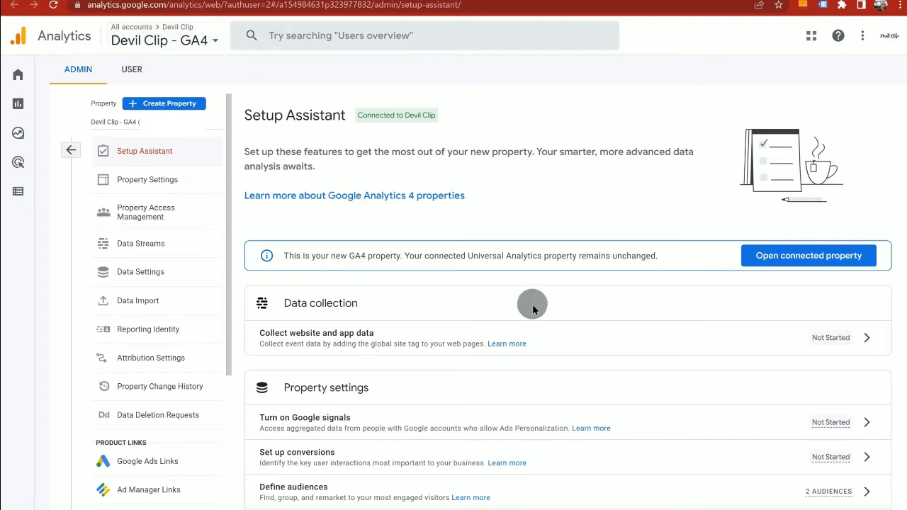
# Read the new property's connection notice and look over the setup tasks in the Setup Assistant.
pyautogui.moveTo(289, 258); pyautogui.dragTo(411, 263)
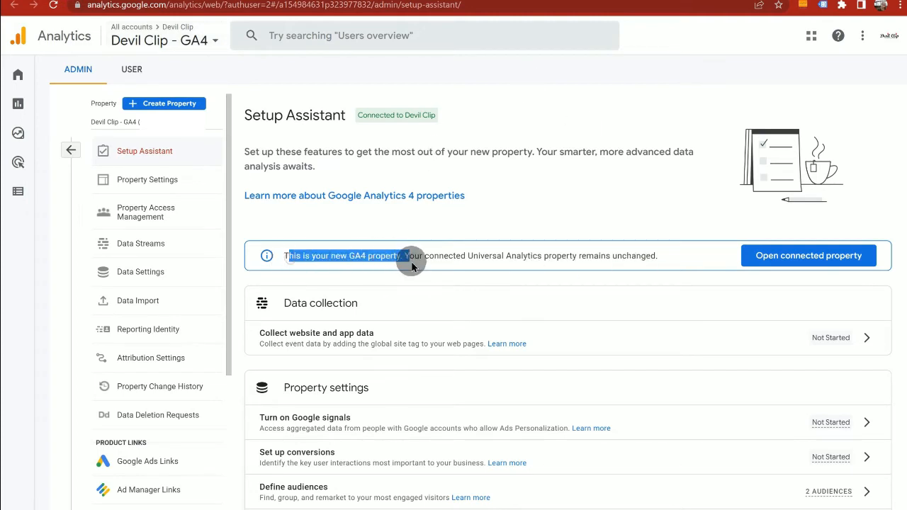
pyautogui.moveTo(583, 273); pyautogui.dragTo(661, 263)
pyautogui.click(651, 201)
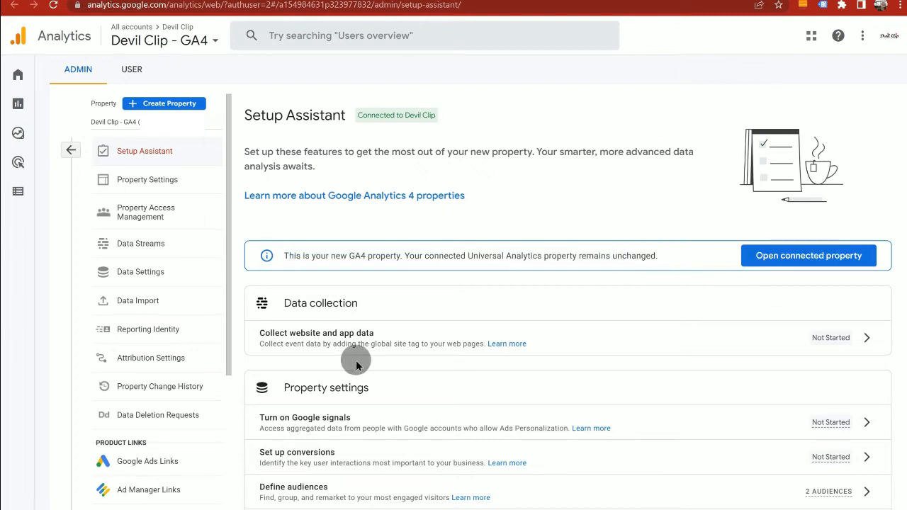
pyautogui.scroll(-2, 372, 178)
pyautogui.scroll(2, 372, 179)
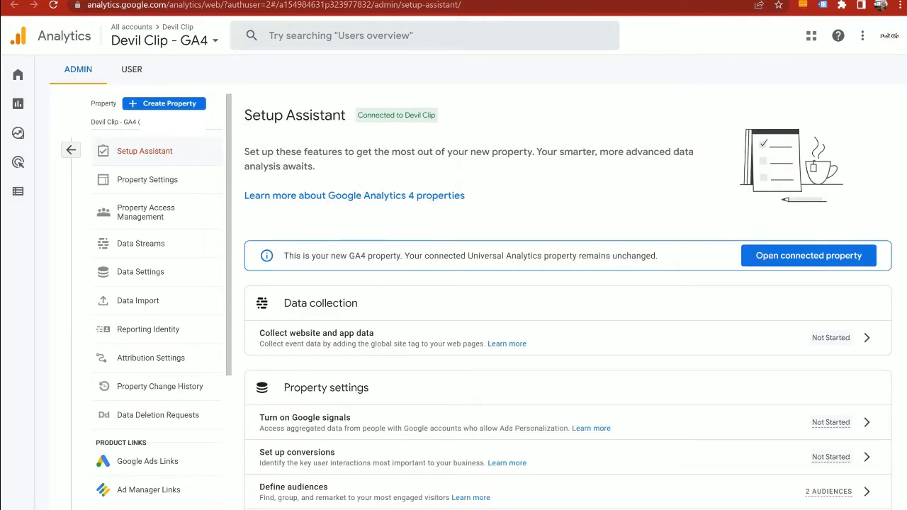
# Open the unwanted referrals list in the additional tagging settings of the Devil Clip - GA4 web data stream.
pyautogui.click(124, 244)
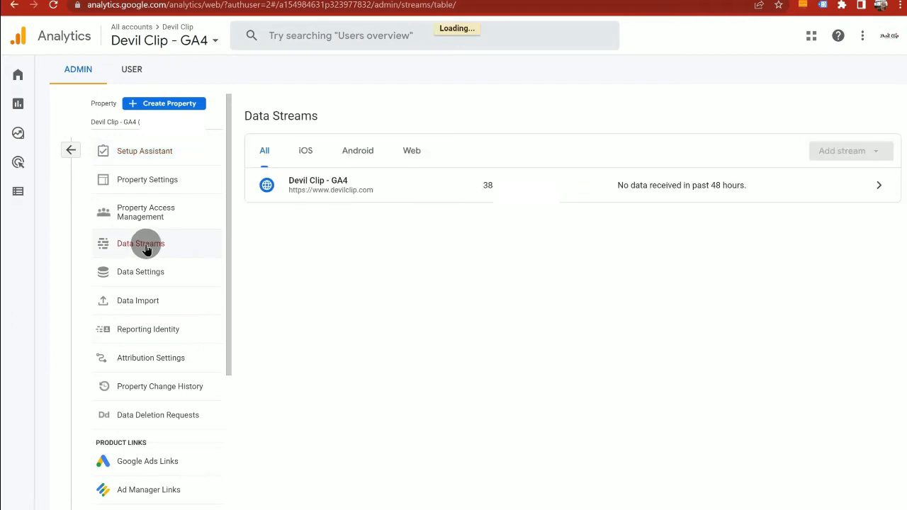
pyautogui.click(529, 183)
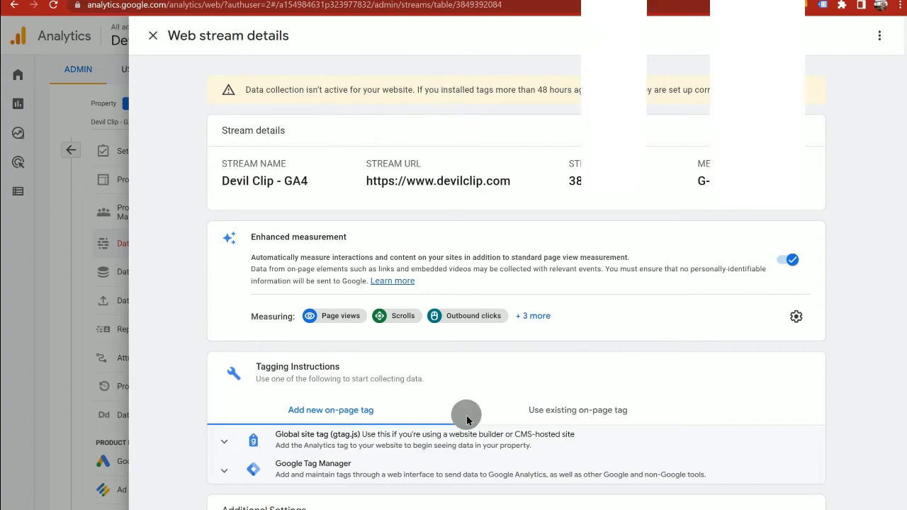
pyautogui.scroll(-3, 466, 415)
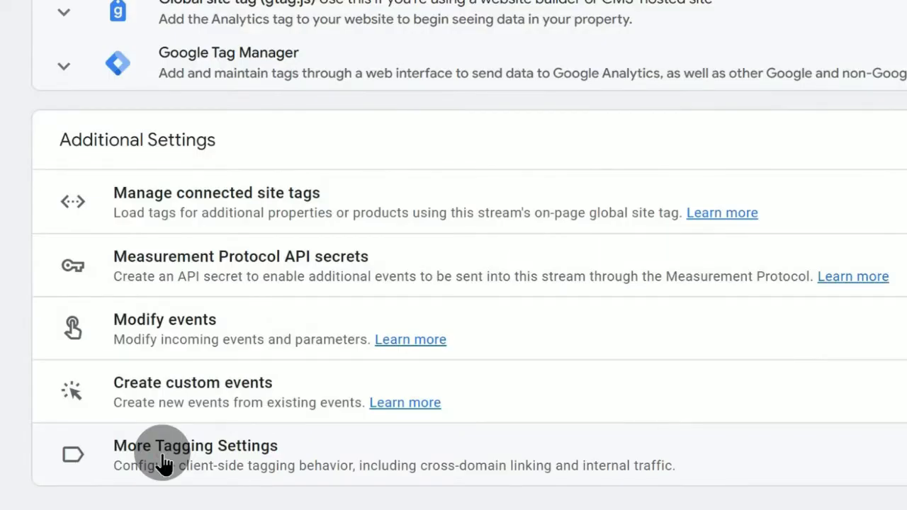
pyautogui.click(163, 462)
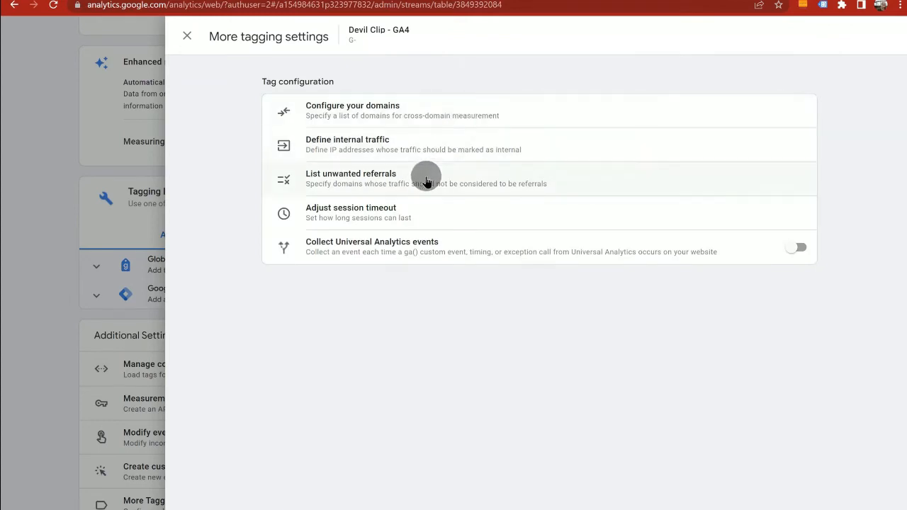
pyautogui.click(421, 182)
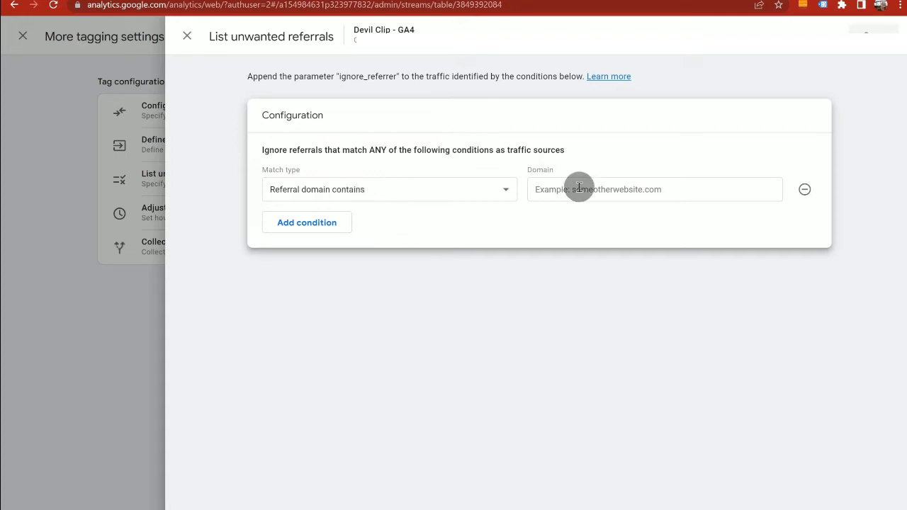
# Add unwanted-referral conditions for referral domains containing myshopify.com, paypal.com and stripe.com.
pyautogui.click(579, 187)
pyautogui.write('mysho')
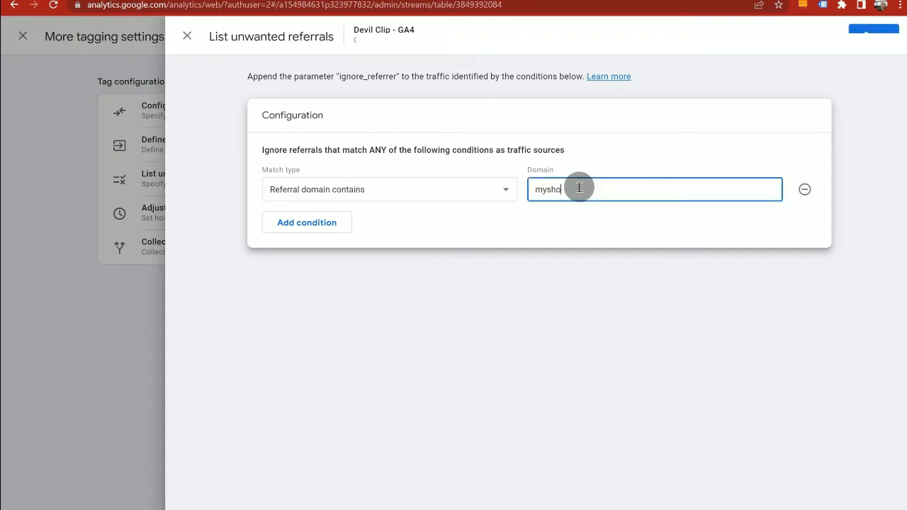
pyautogui.write('pify.com')
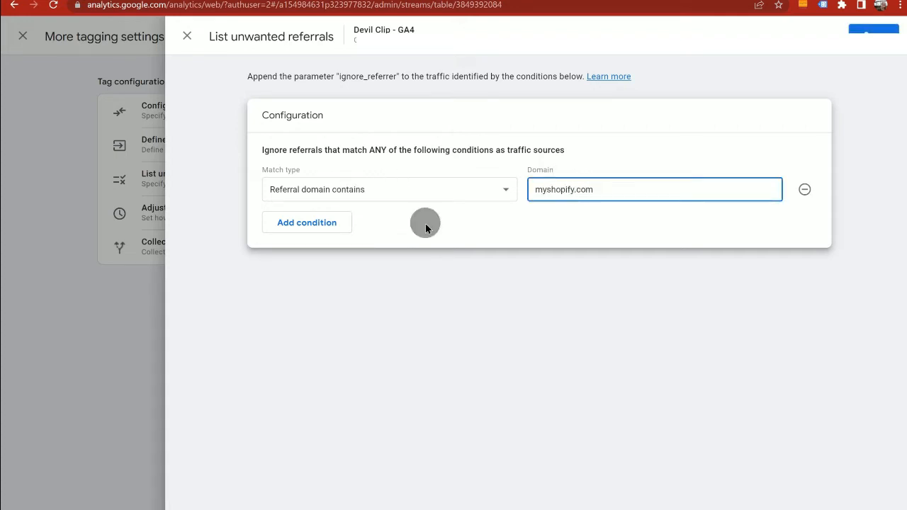
pyautogui.click(320, 222)
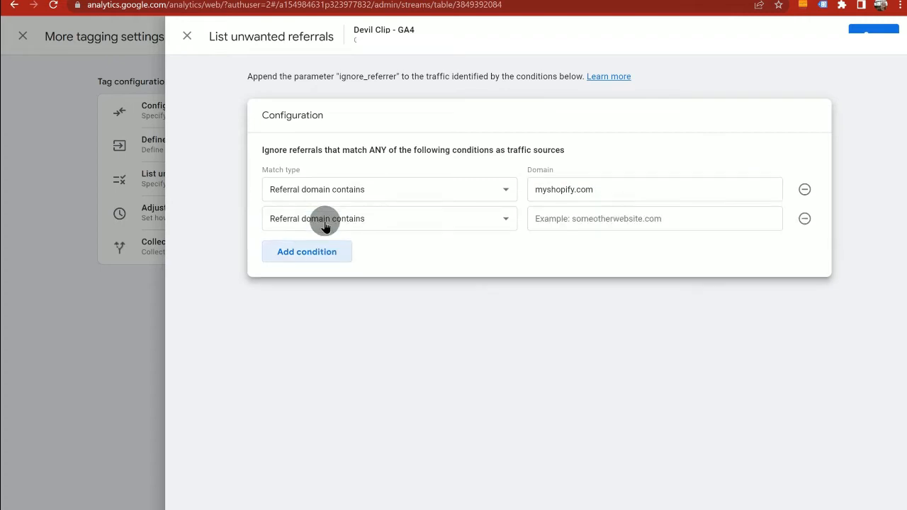
pyautogui.click(562, 220)
pyautogui.write('p')
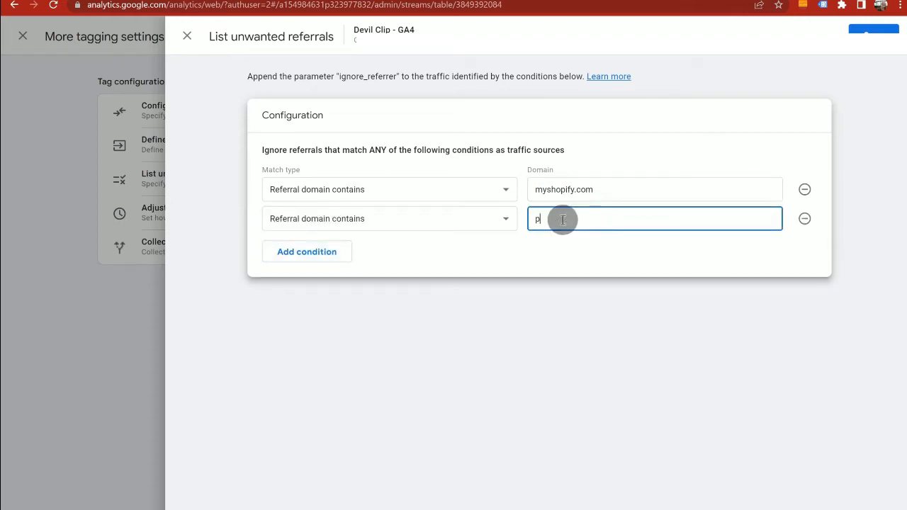
pyautogui.write('aypal.com')
pyautogui.click(322, 255)
pyautogui.click(585, 248)
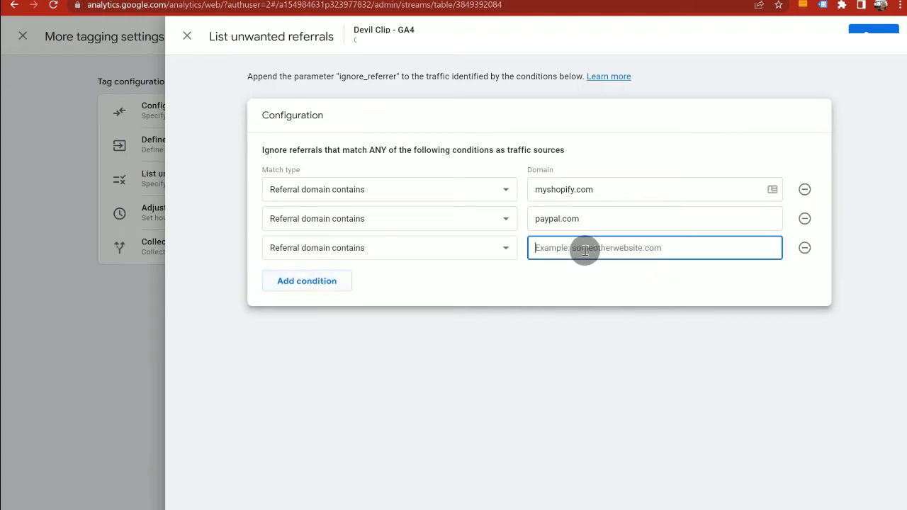
pyautogui.write('stripe.com')
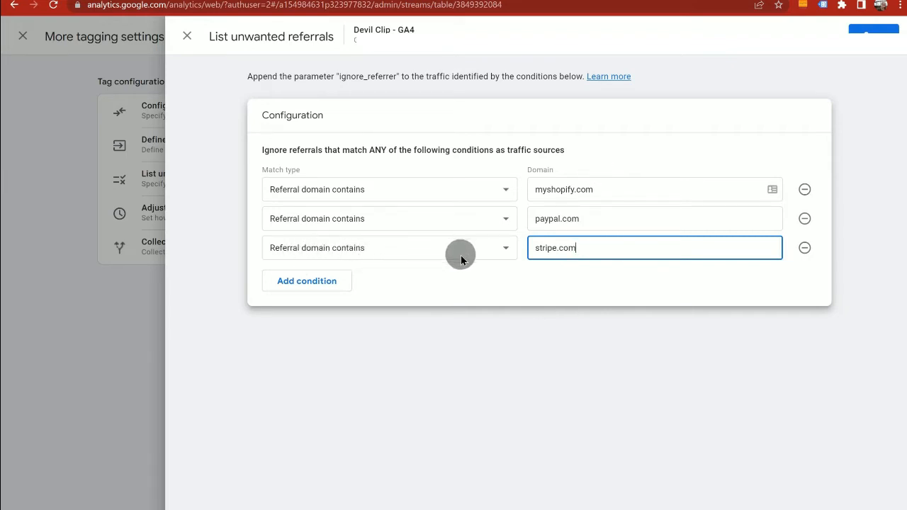
# Save the unwanted referrals list, and review and save the data stream's enhanced measurement settings.
pyautogui.click(872, 31)
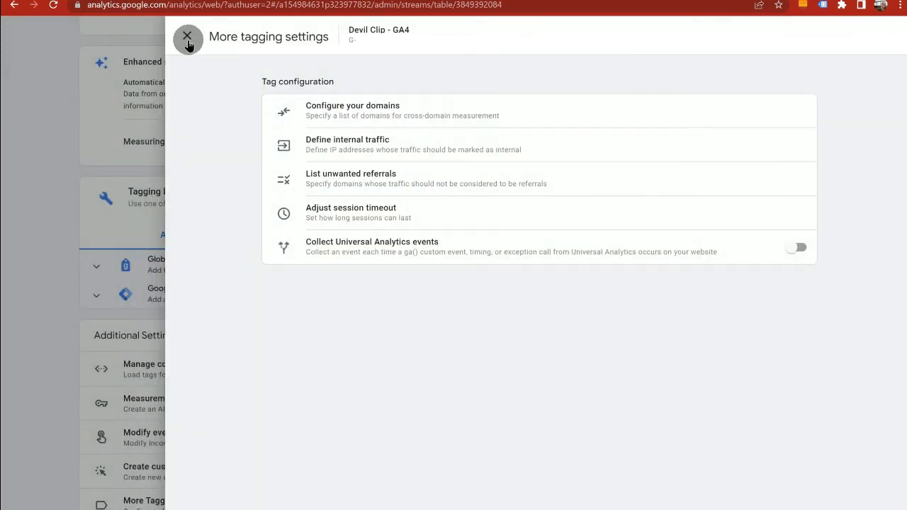
pyautogui.click(187, 38)
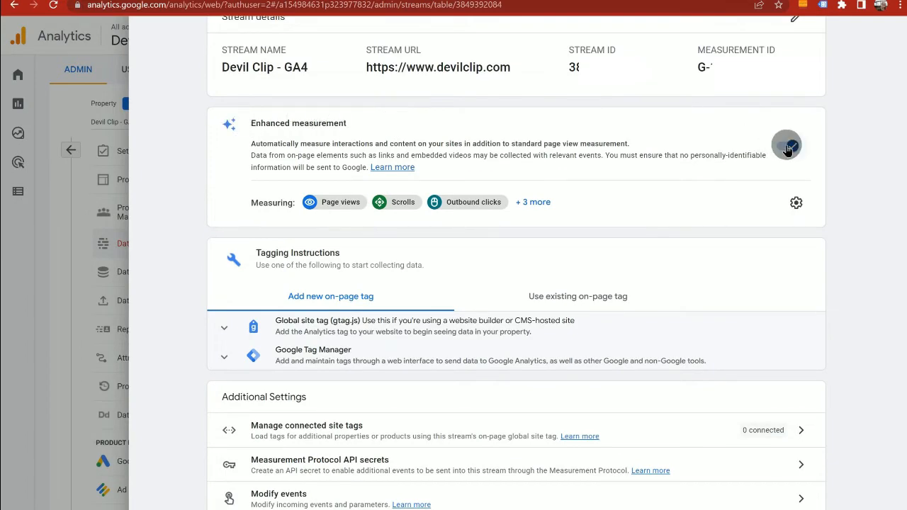
pyautogui.click(796, 204)
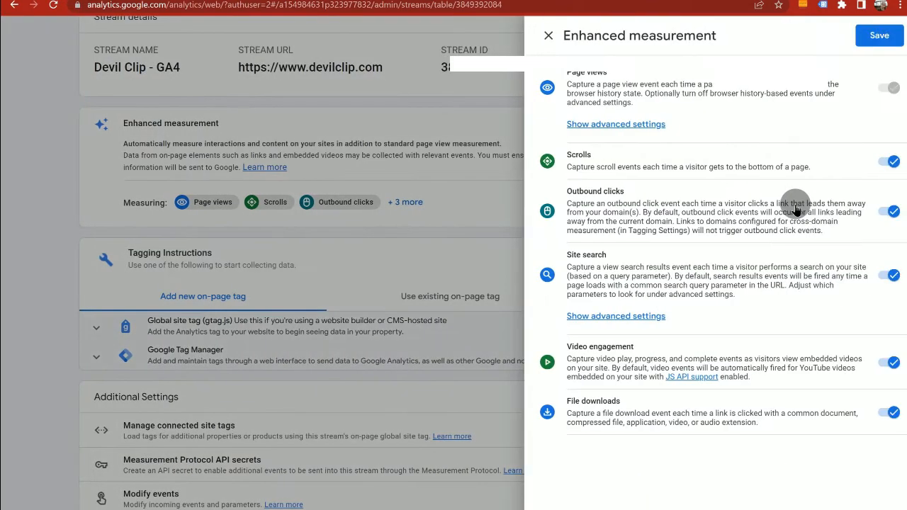
pyautogui.click(880, 36)
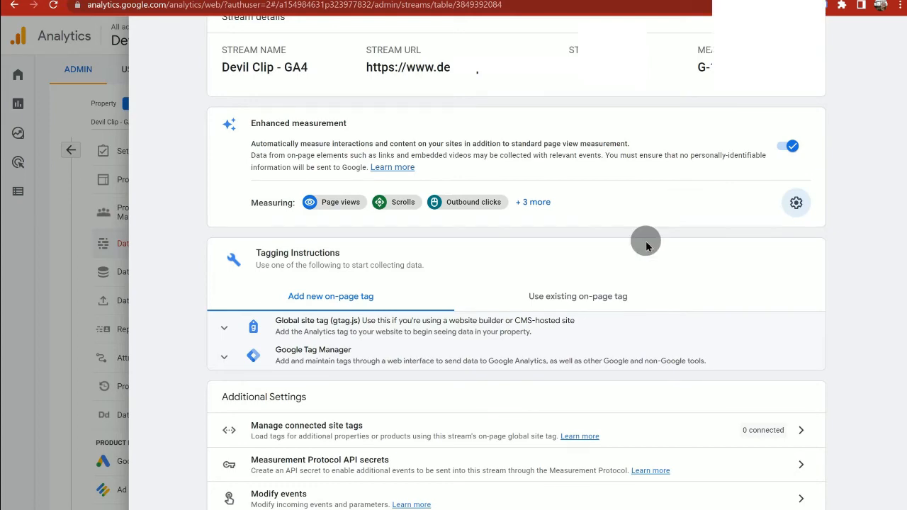
# Copy the stream's complete Global site tag (gtag.js) code from the instructions for adding a new on-page tag.
pyautogui.scroll(-1, 643, 242)
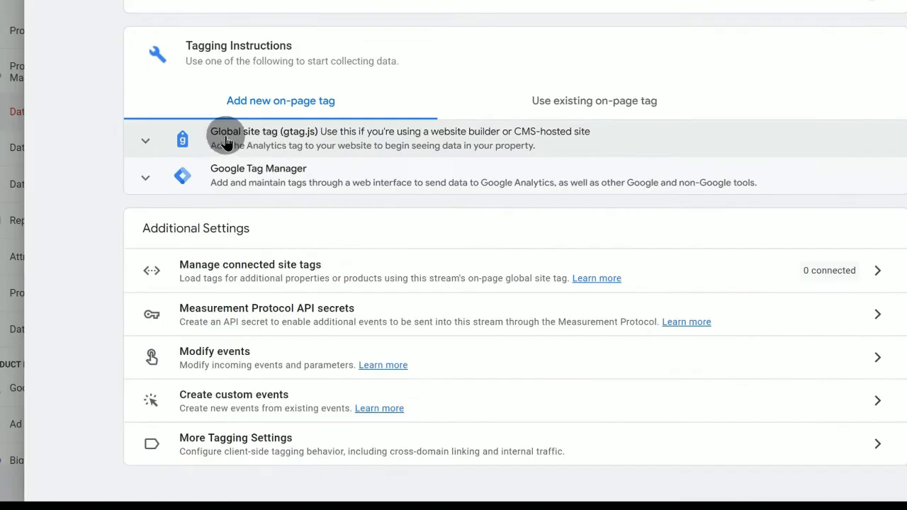
pyautogui.click(145, 138)
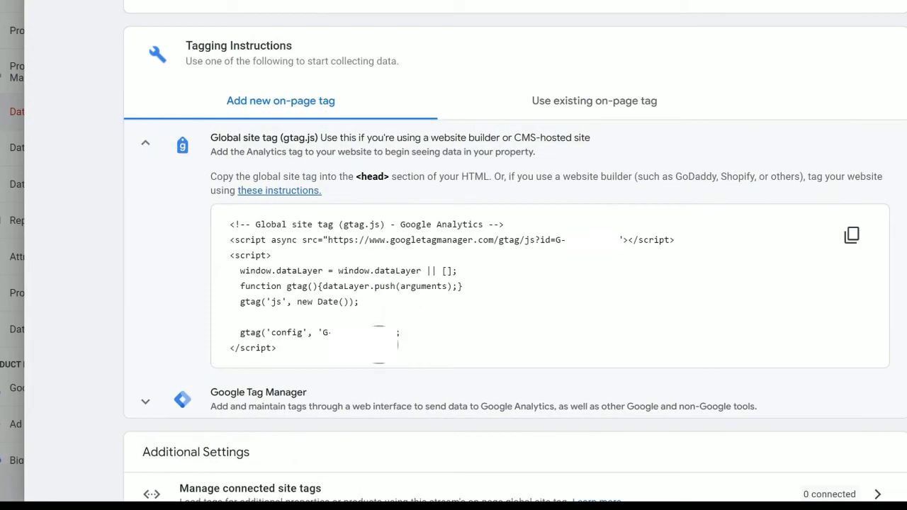
pyautogui.moveTo(318, 350); pyautogui.dragTo(228, 228)
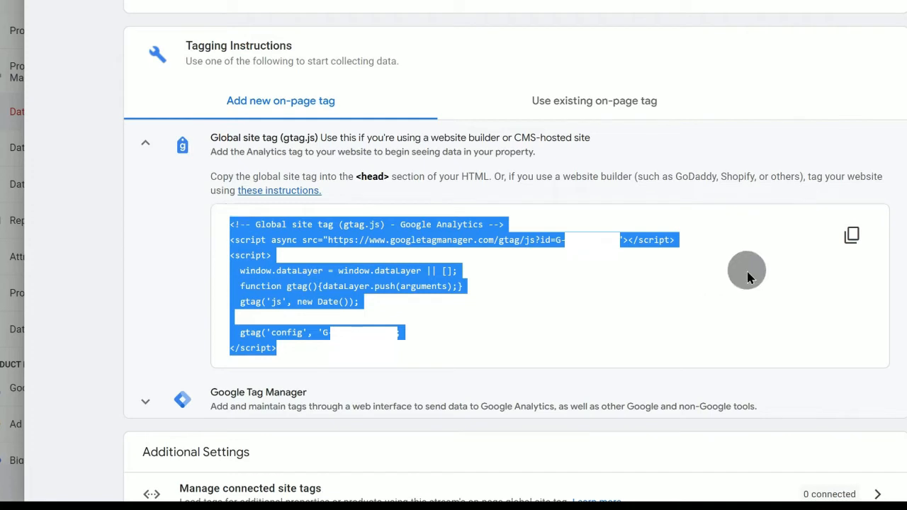
pyautogui.click(849, 234)
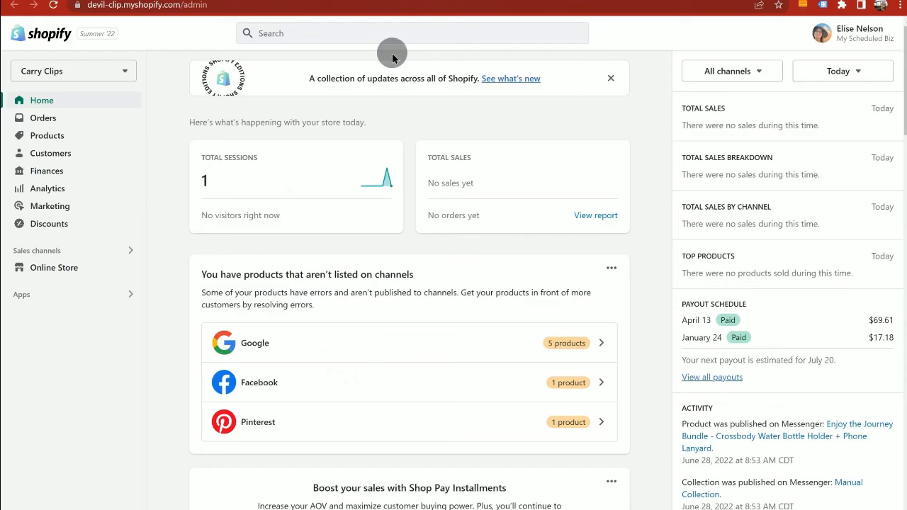
# Switch to the Shopify admin and open theme.liquid in the code editor of the live Focal theme.
pyautogui.click(69, 268)
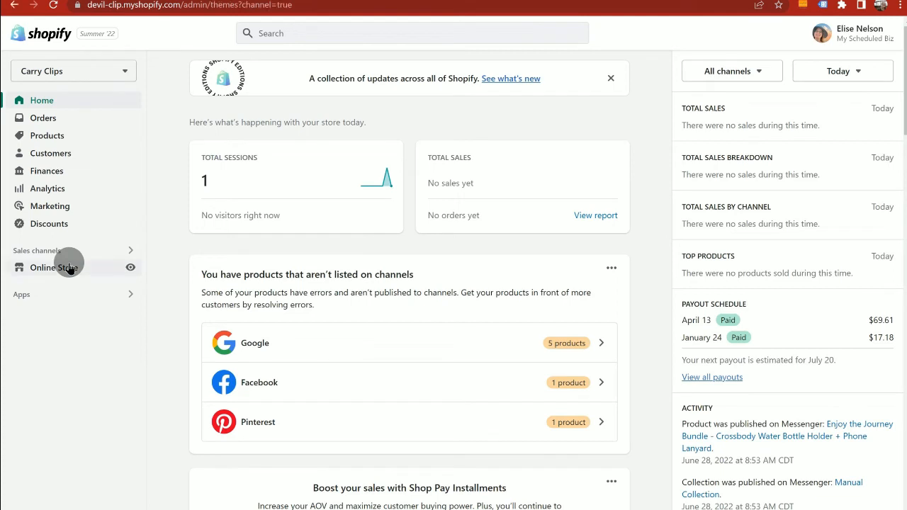
pyautogui.click(704, 157)
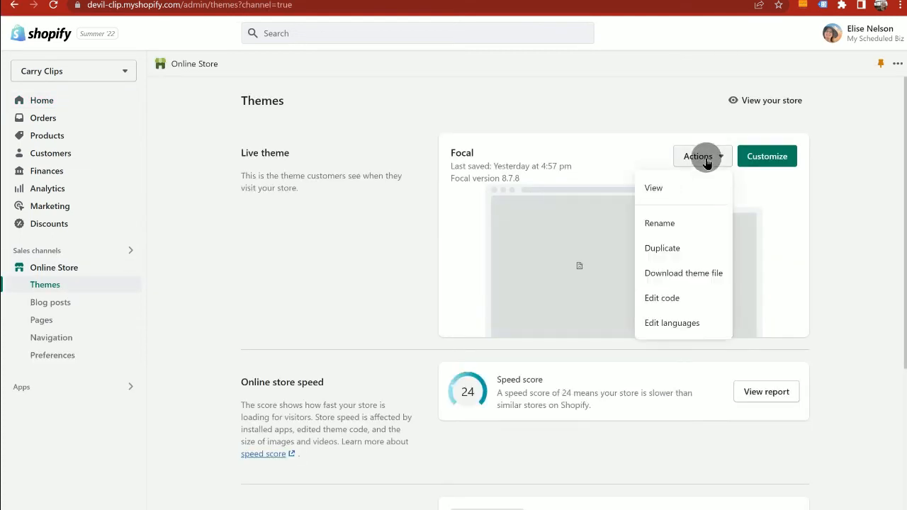
pyautogui.click(666, 299)
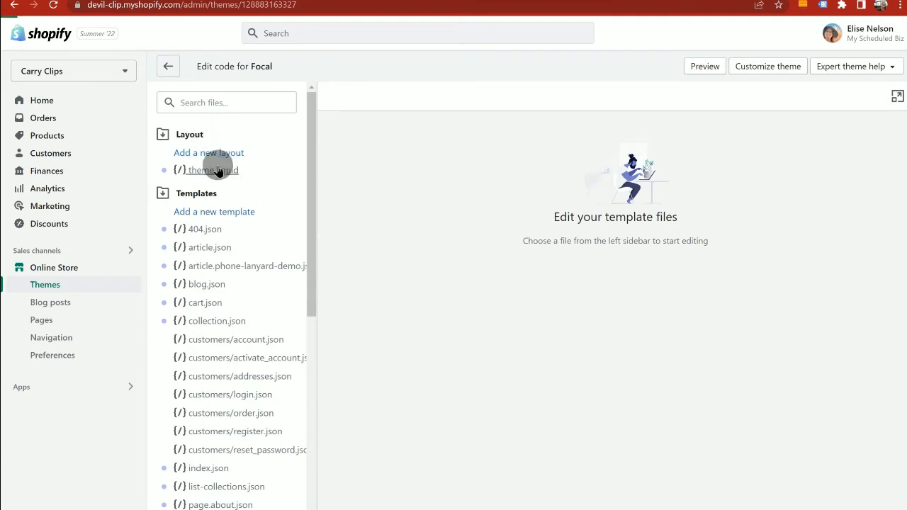
pyautogui.click(214, 170)
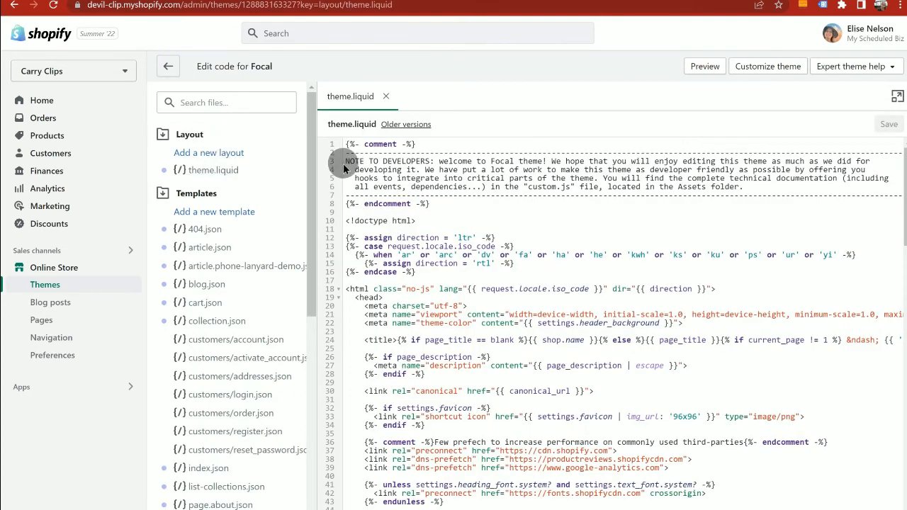
# Search theme.liquid for the closing </head> tag.
pyautogui.click(456, 204)
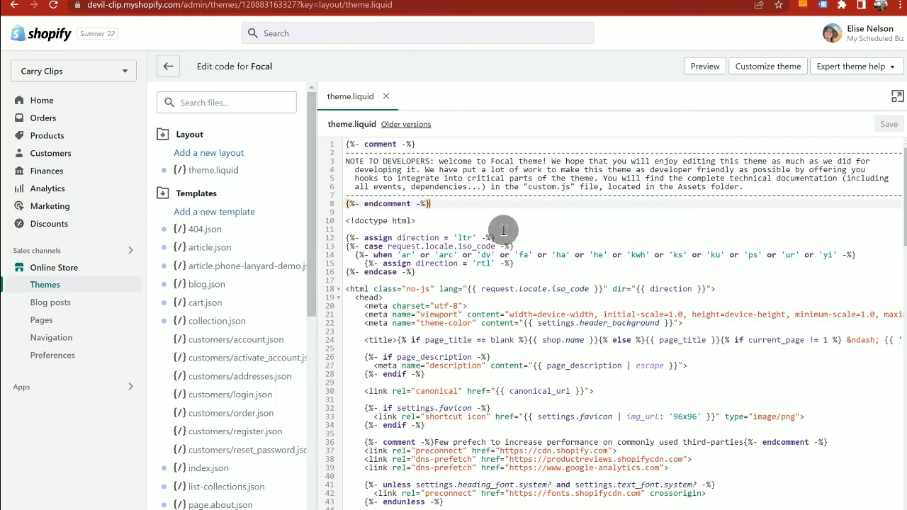
pyautogui.hotkey('ctrl', 'f')
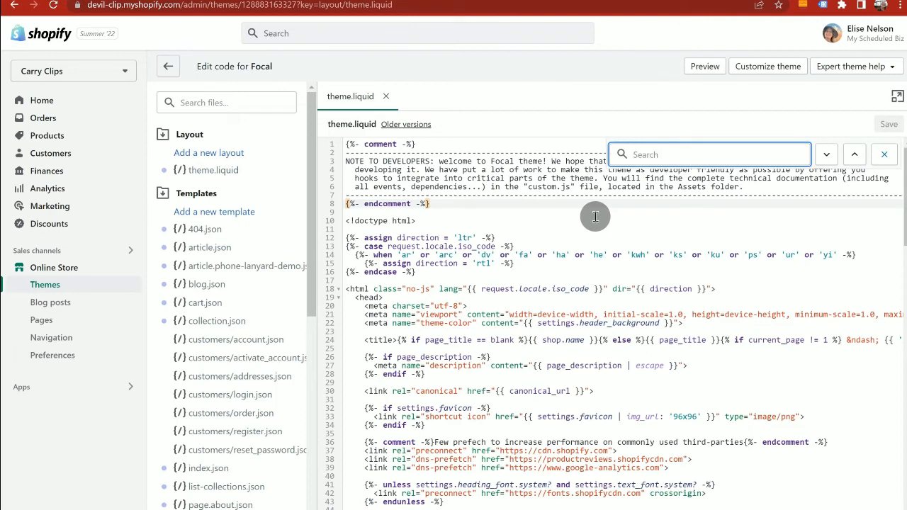
pyautogui.write('</head>')
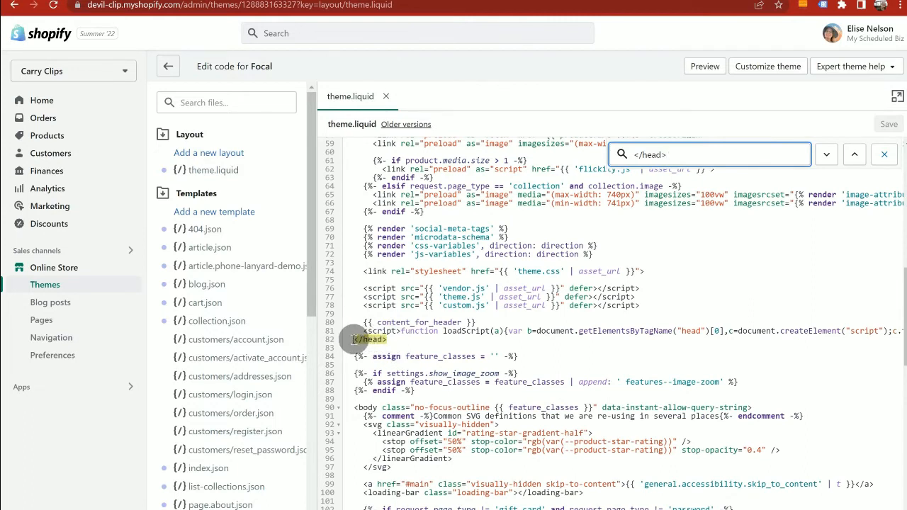
# Paste the copied Google Analytics site tag on its own lines directly above </head> and save theme.liquid.
pyautogui.click(354, 339)
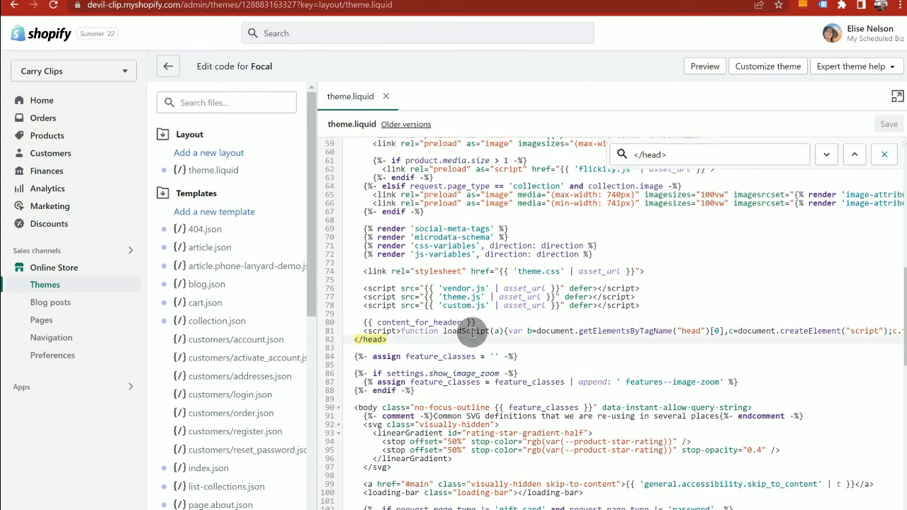
pyautogui.press('Return')
pyautogui.press('Return')
pyautogui.press('Up')
pyautogui.press('Up')
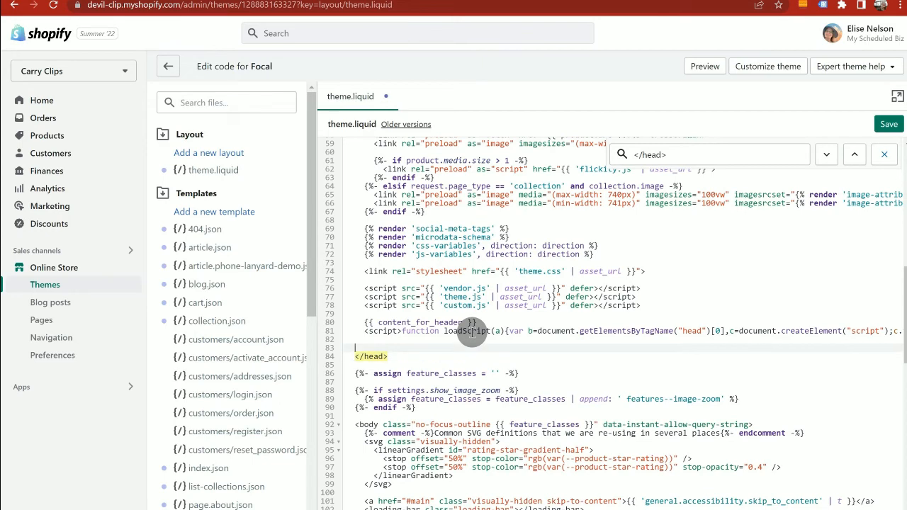
pyautogui.press('Return')
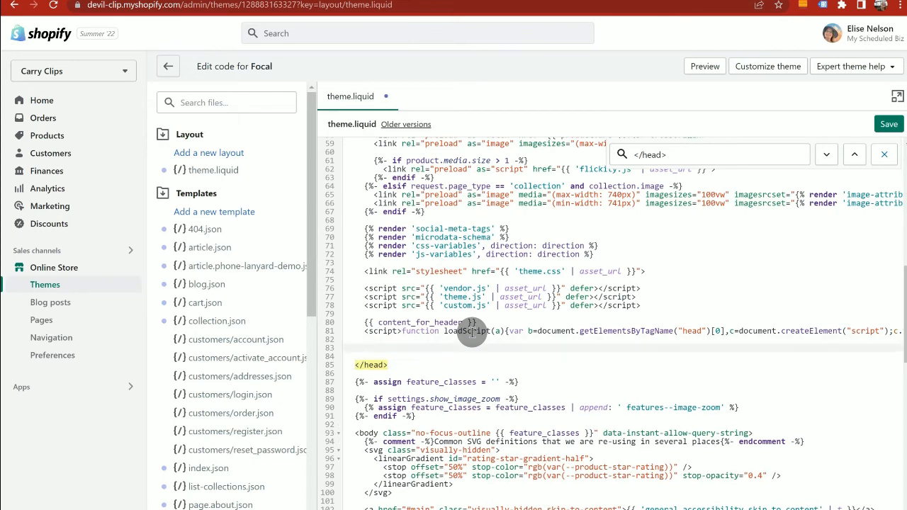
pyautogui.hotkey('ctrl', 'v')
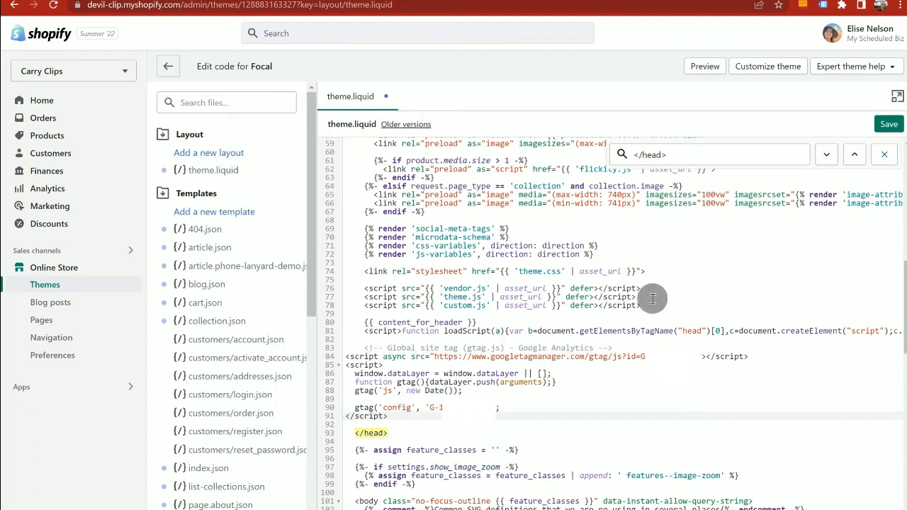
pyautogui.click(891, 125)
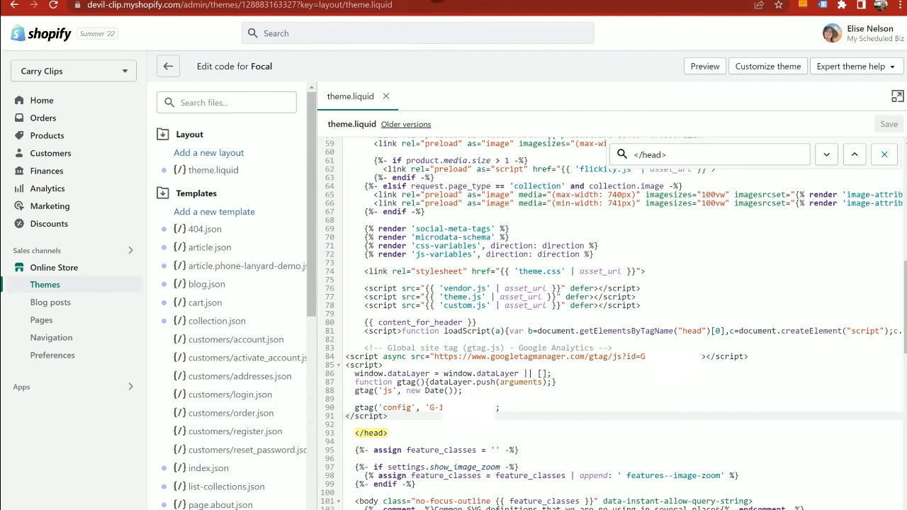
# Switch back to Google Analytics and copy the measurement ID from the web stream details.
pyautogui.click(436, 1)
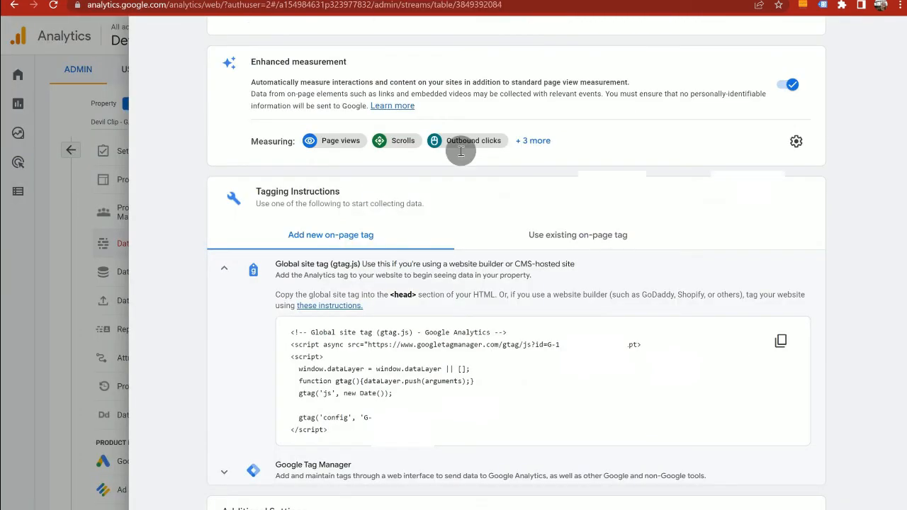
pyautogui.scroll(3, 460, 150)
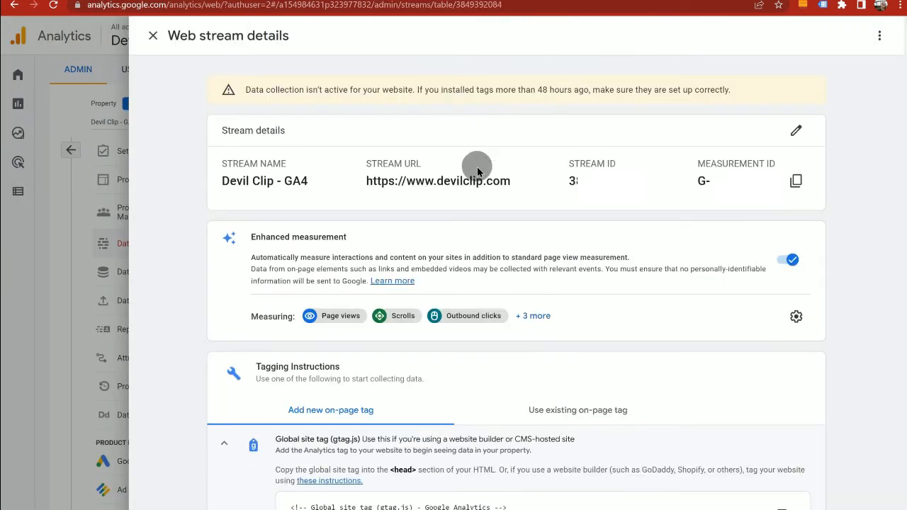
pyautogui.click(795, 181)
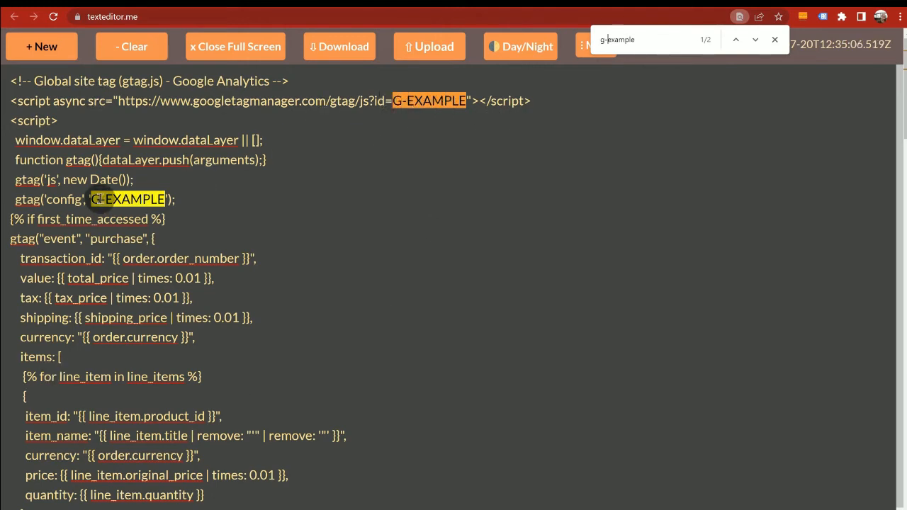
# In the purchase script at texteditor.me, replace both G-EXAMPLE placeholders with the copied measurement ID.
pyautogui.click(394, 99)
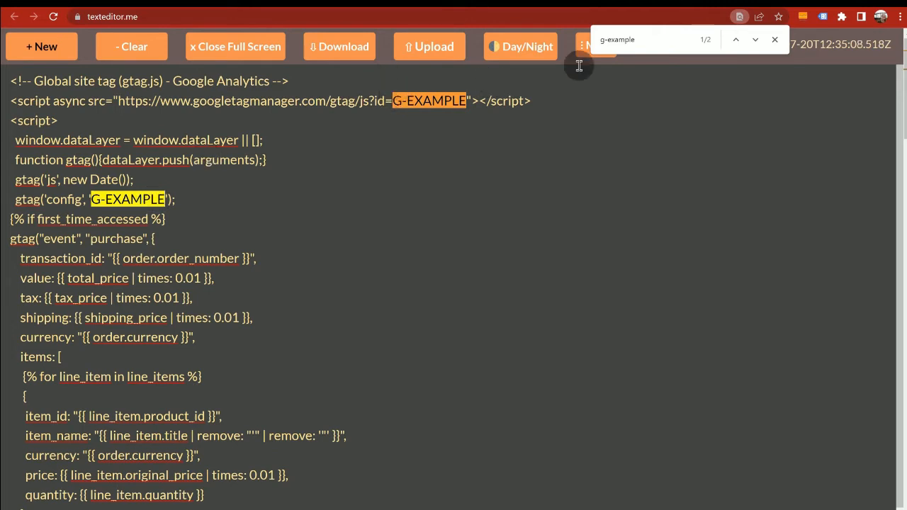
pyautogui.hotkey('ctrl', 'shift', 'Right')
pyautogui.hotkey('ctrl', 'shift', 'Right')
pyautogui.hotkey('ctrl', 'shift', 'Right')
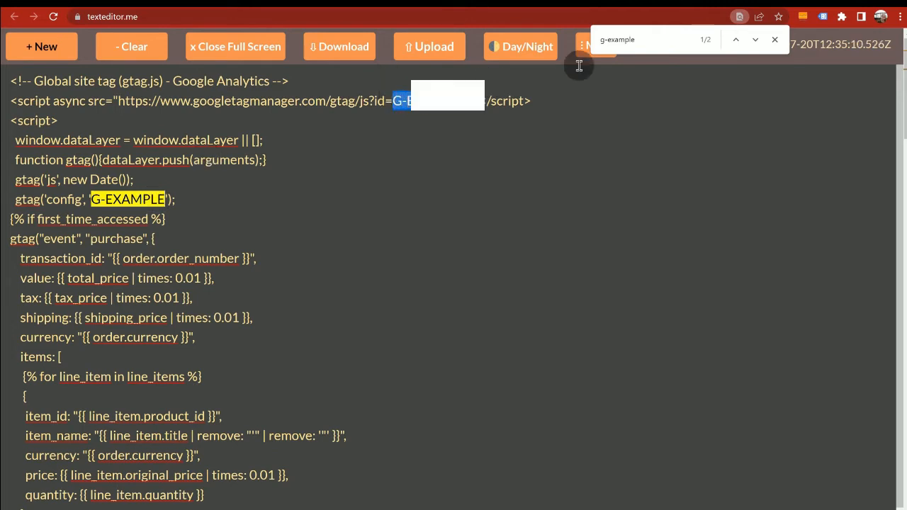
pyautogui.hotkey('ctrl', 'v')
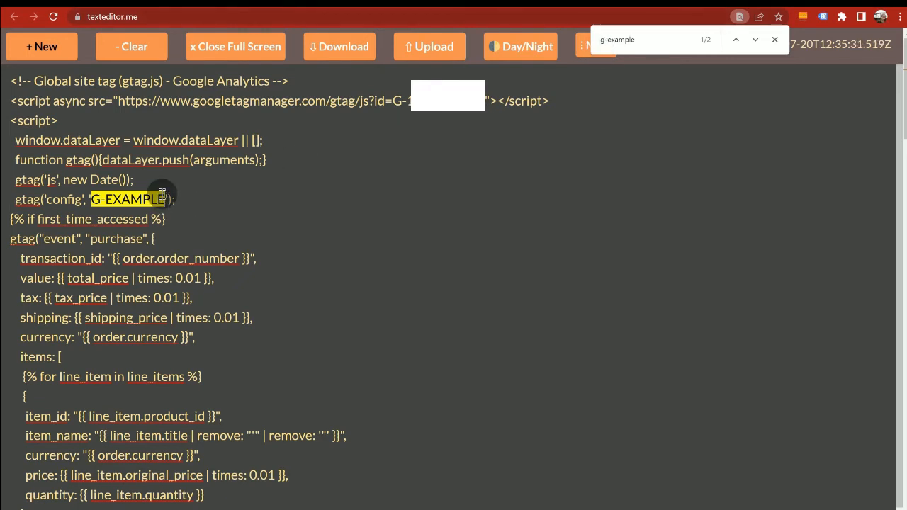
pyautogui.moveTo(165, 200); pyautogui.dragTo(92, 199)
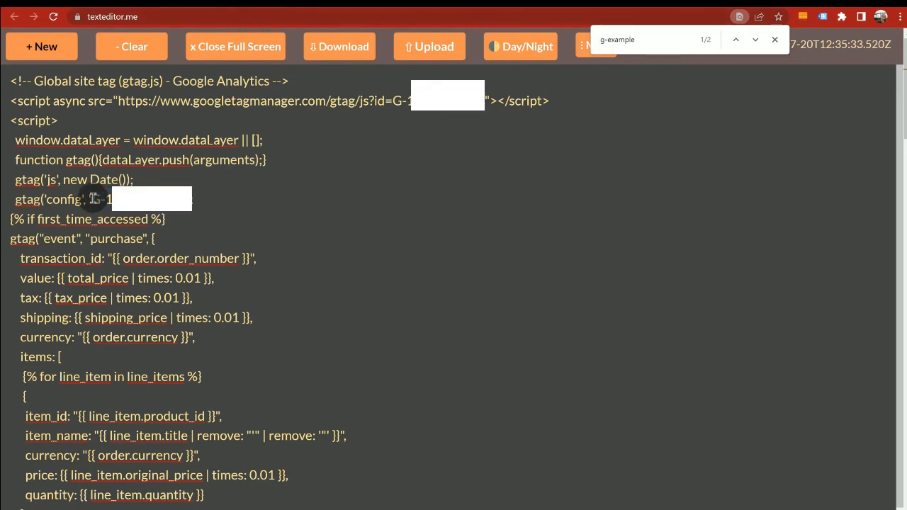
pyautogui.hotkey('ctrl', 'v')
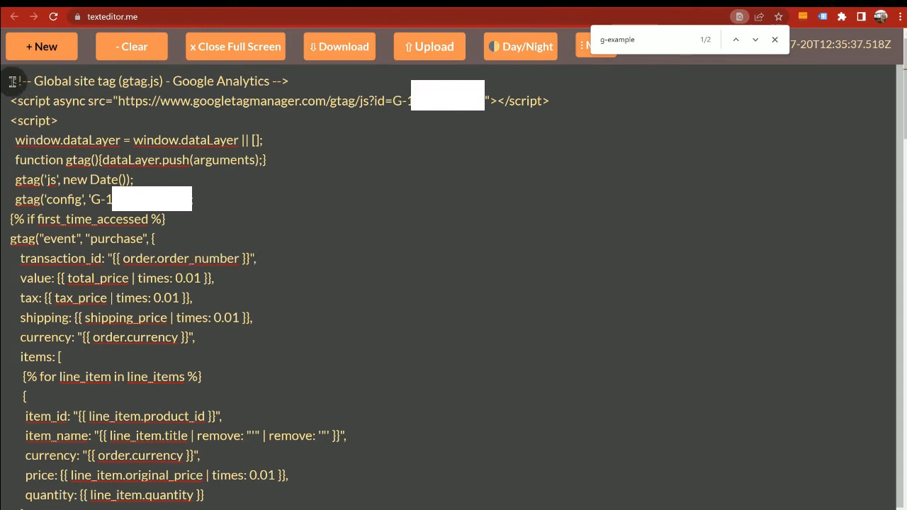
# Select and copy the entire edited purchase tracking script.
pyautogui.hotkey('ctrl', 'a')
pyautogui.scroll(-2, 54, 193)
pyautogui.scroll(-8, 134, 69)
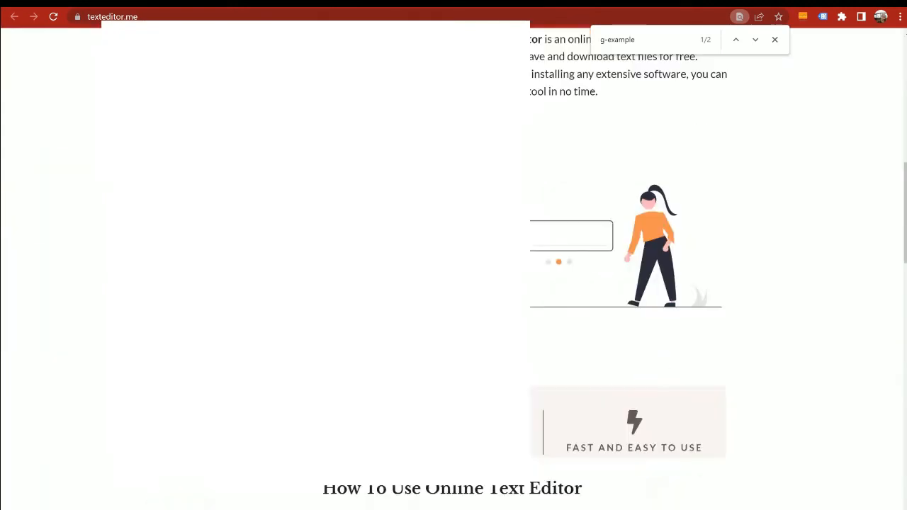
pyautogui.scroll(4, 106, 168)
pyautogui.moveTo(106, 168); pyautogui.dragTo(84, 191)
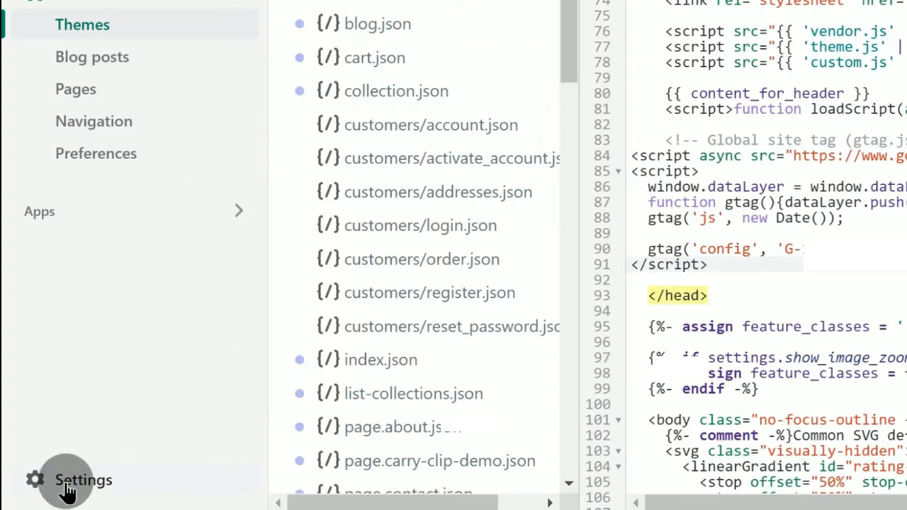
# In the Shopify admin, open the store's checkout settings at the Additional scripts of the Order status page.
pyautogui.click(67, 489)
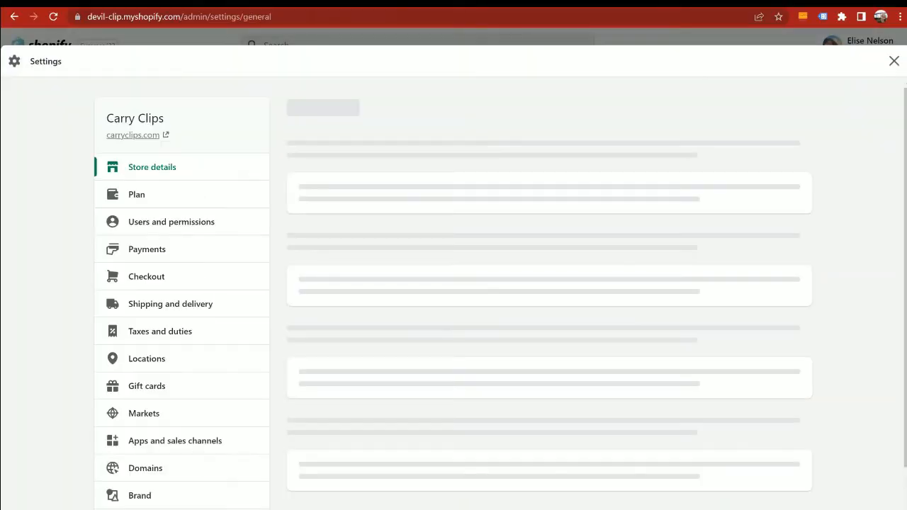
pyautogui.click(153, 283)
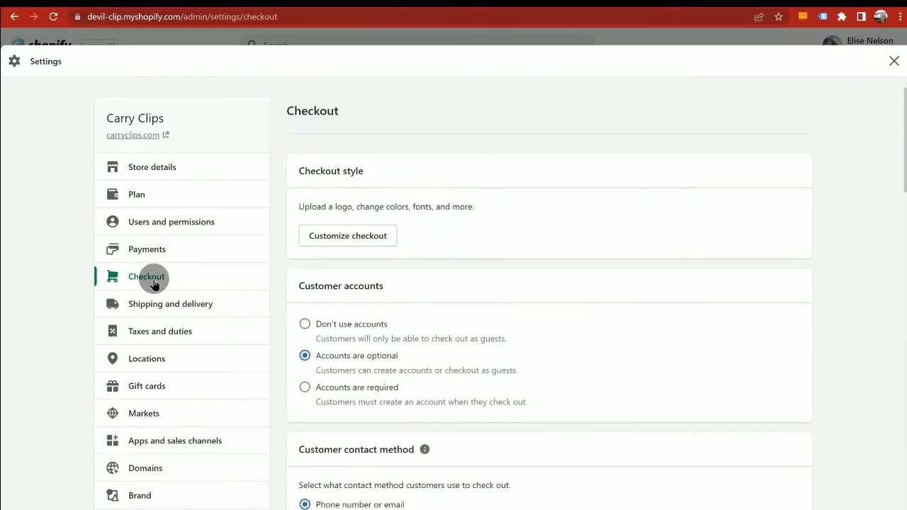
pyautogui.scroll(-20, 451, 324)
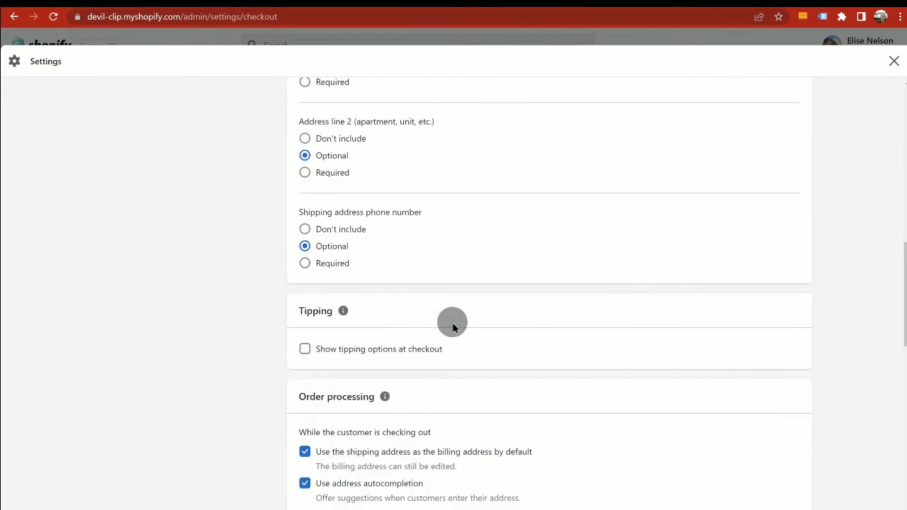
pyautogui.scroll(-7, 452, 325)
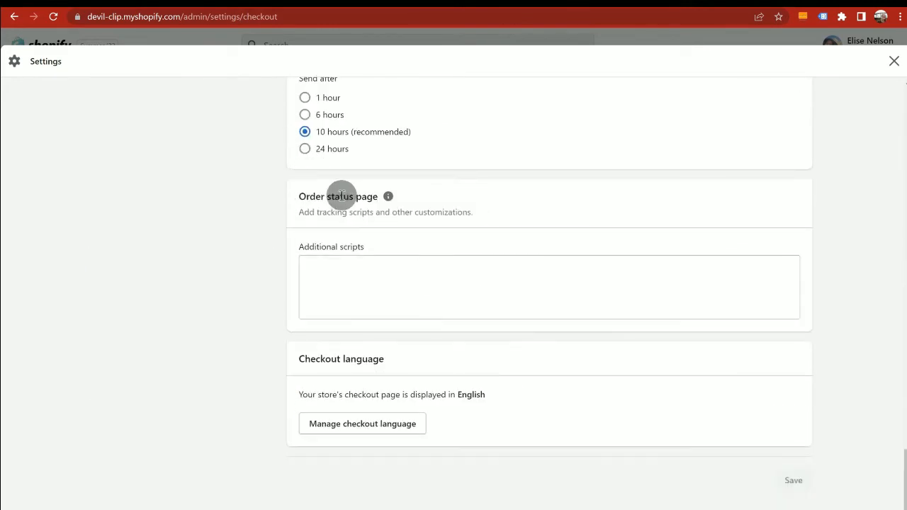
pyautogui.moveTo(388, 201)
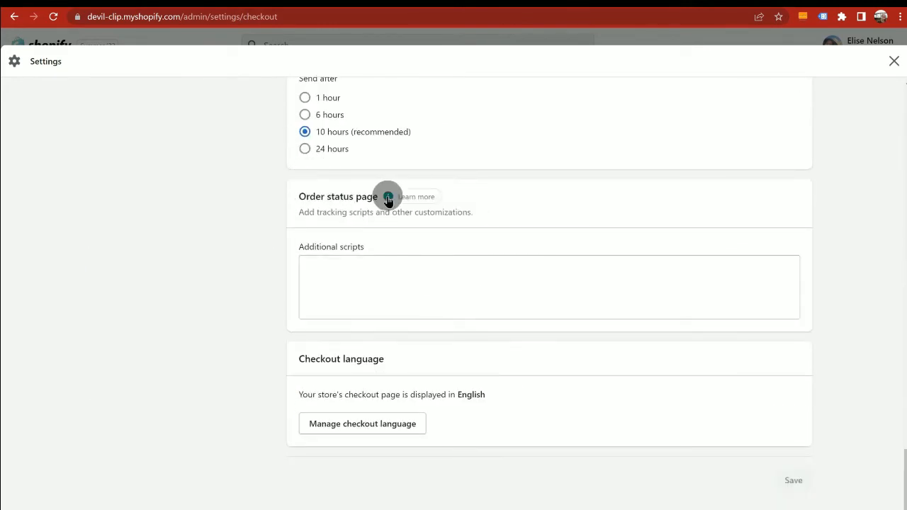
# Paste the purchase tracking script into the order status page's additional scripts and save the checkout settings.
pyautogui.click(335, 265)
pyautogui.hotkey('ctrl', 'v')
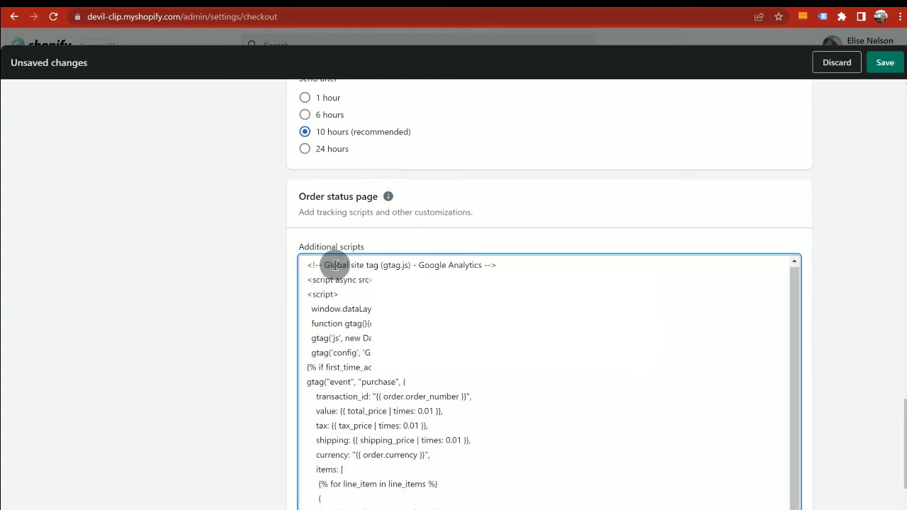
pyautogui.click(883, 64)
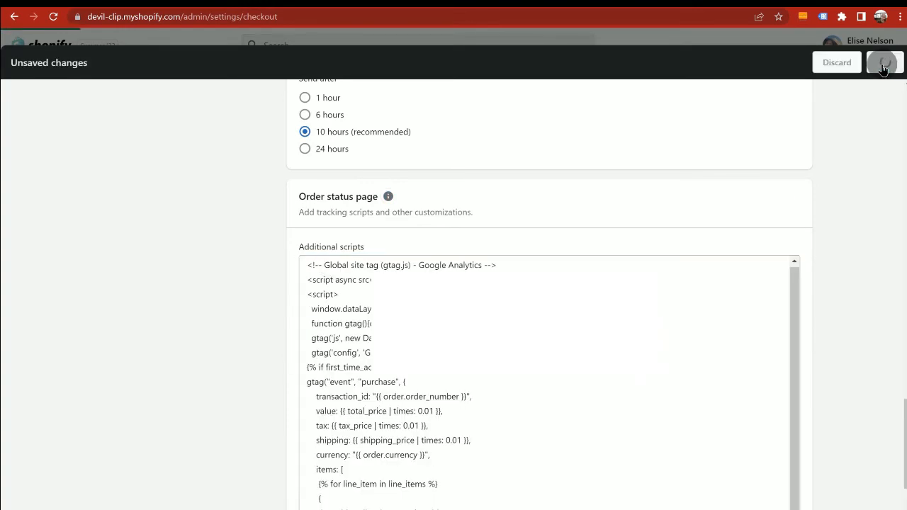